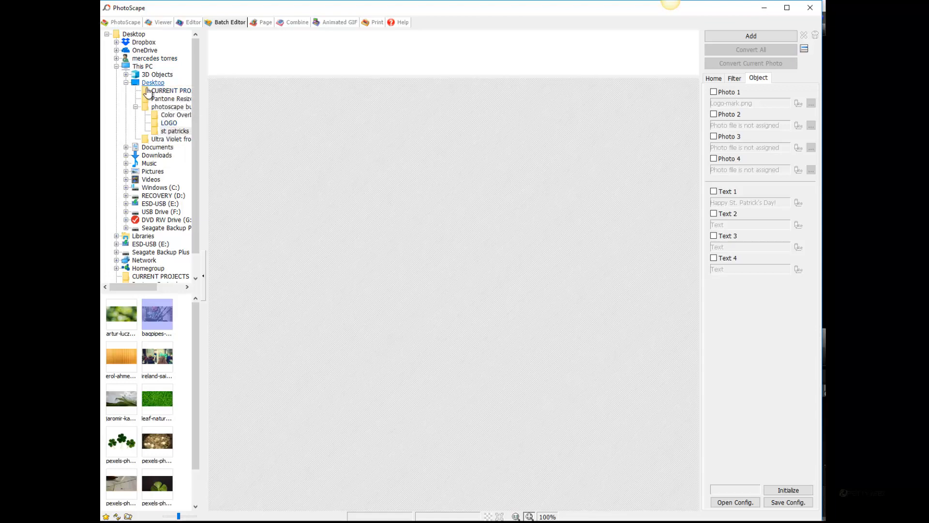
Step: Add all the photos in the st patricks folder to the batch list
drag(164, 140, 172, 364)
drag(103, 297, 176, 502)
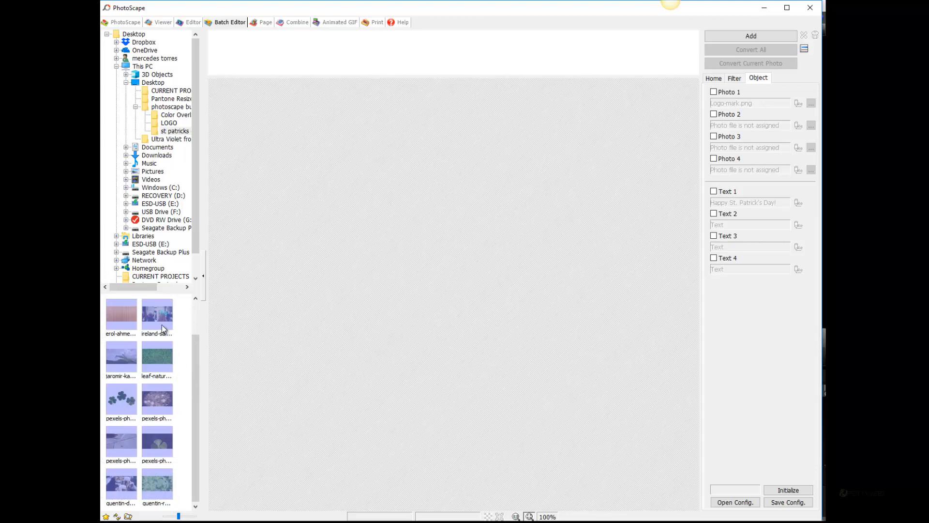
drag(162, 324, 347, 328)
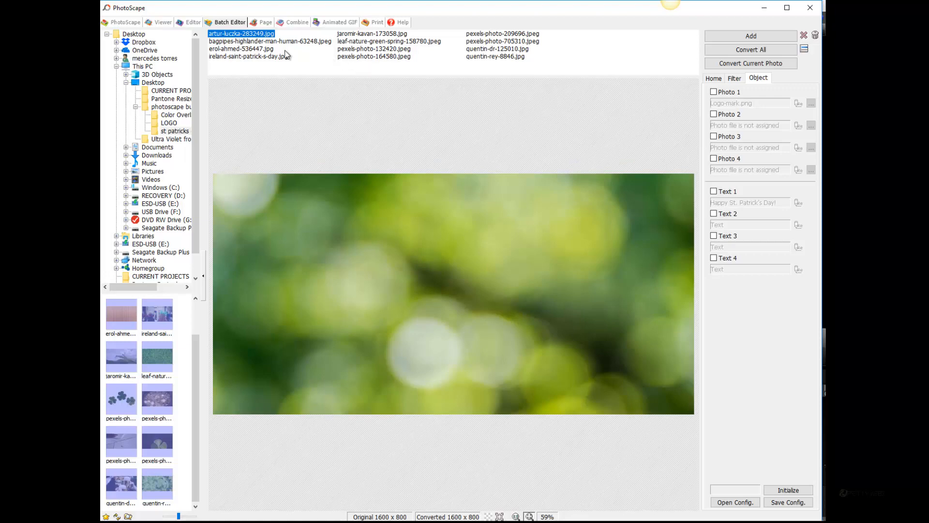
Step: Preview several photos in the batch list, including the bagpipes, green bow and three-clover images
click(271, 42)
click(266, 49)
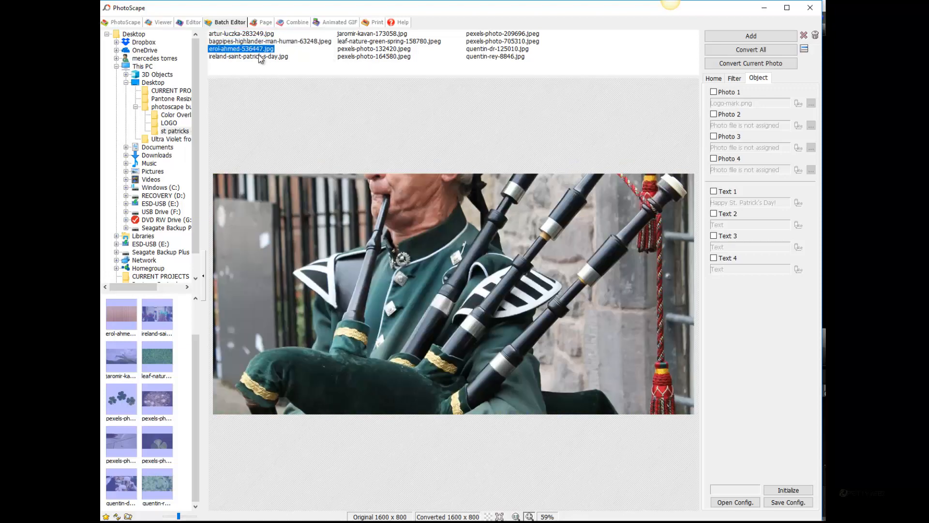
click(260, 57)
click(252, 35)
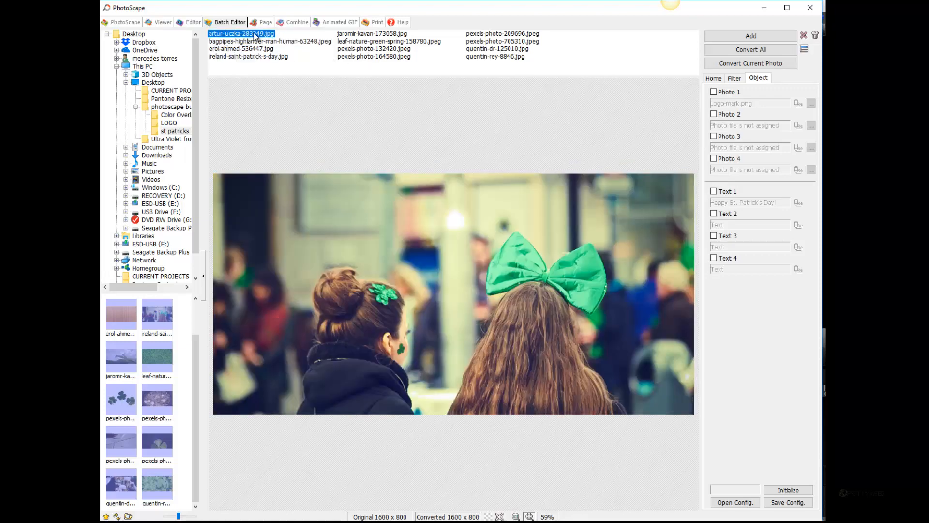
click(374, 49)
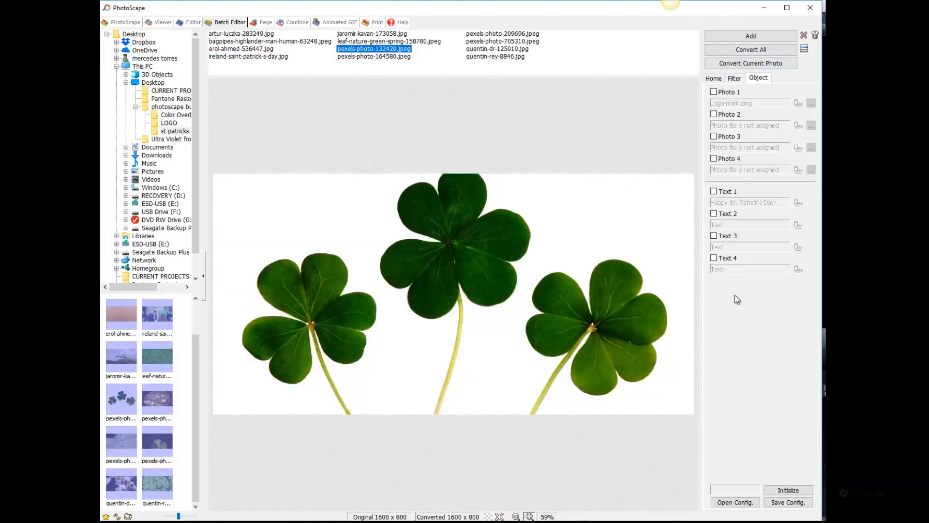
Step: Try the Antique Frame 01 and Antique Photo 02 frames on the three-clover photo
click(712, 79)
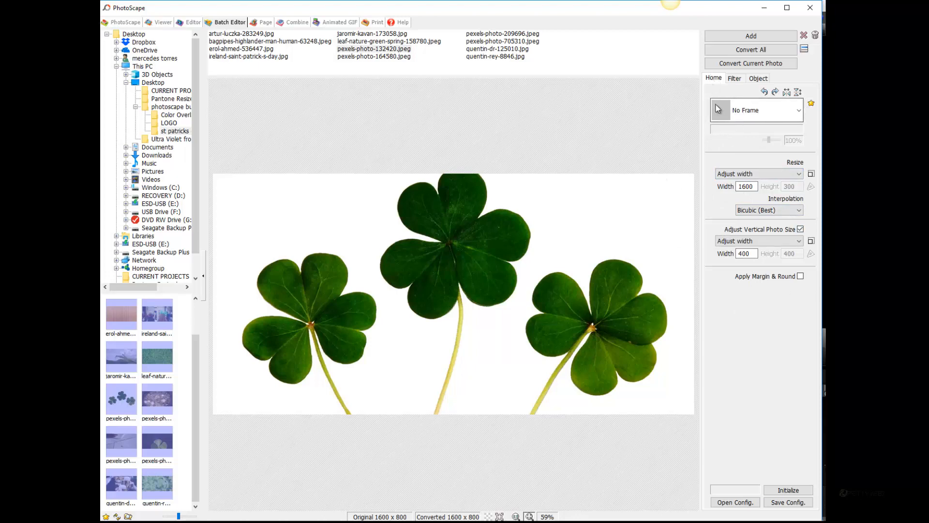
click(768, 113)
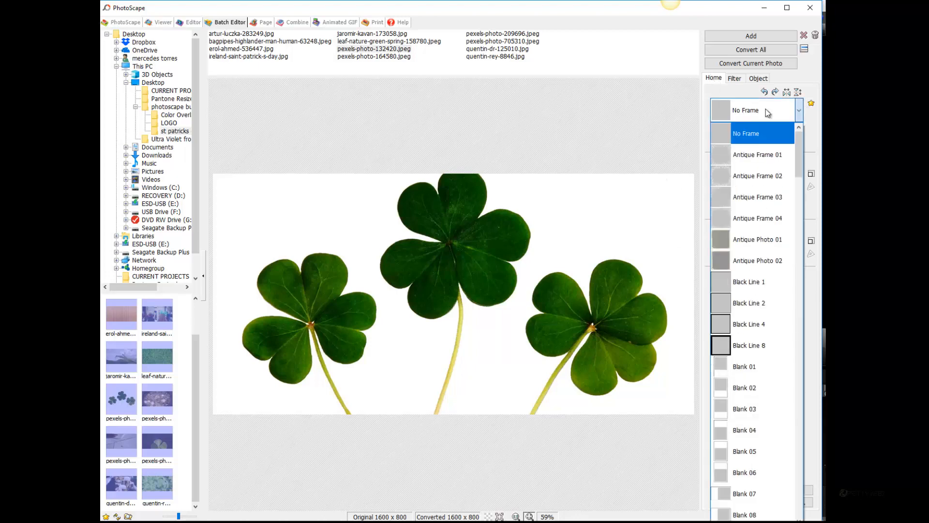
click(768, 113)
click(768, 113)
click(724, 154)
click(746, 109)
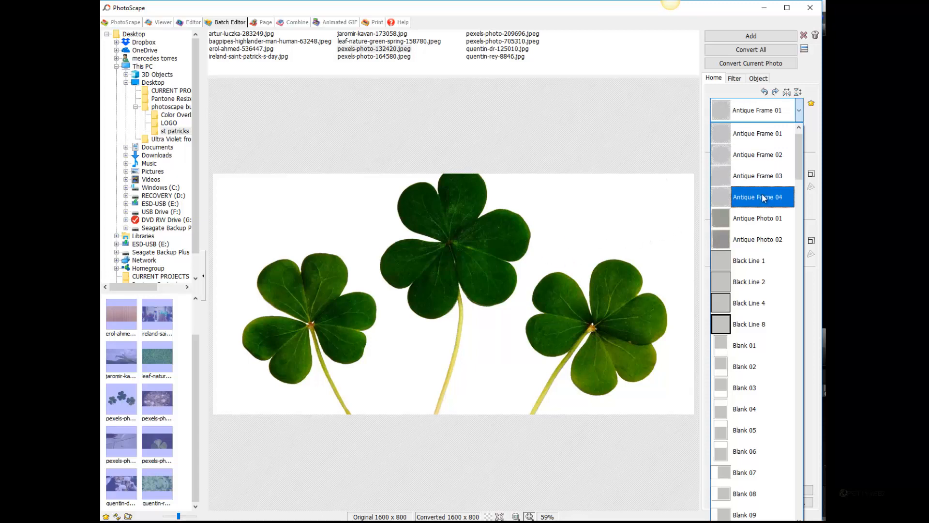
click(767, 240)
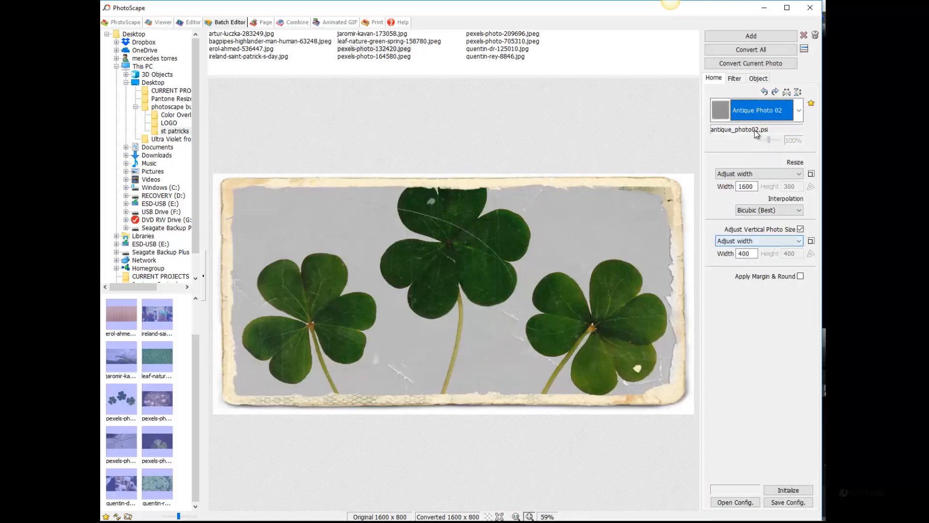
Step: Try the Blank 03 and Book 02 frames on the three-clover photo
click(757, 110)
click(757, 281)
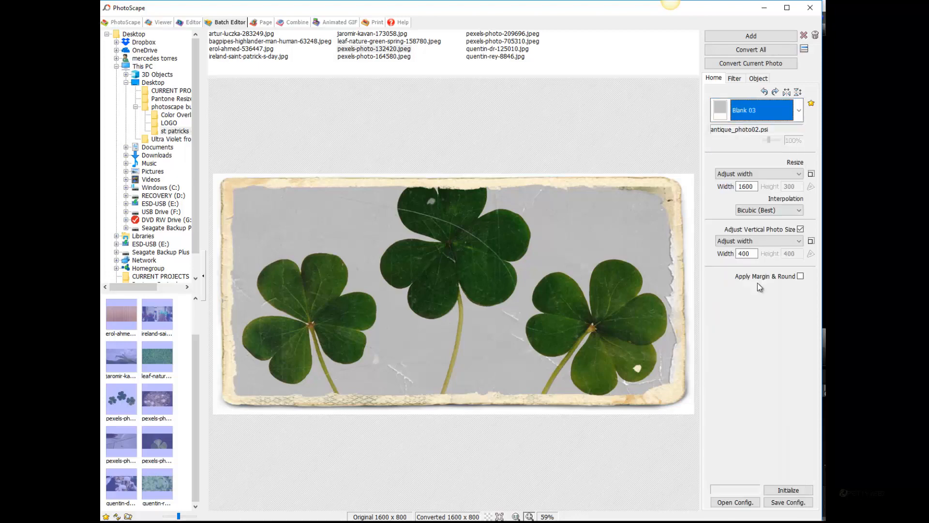
click(753, 107)
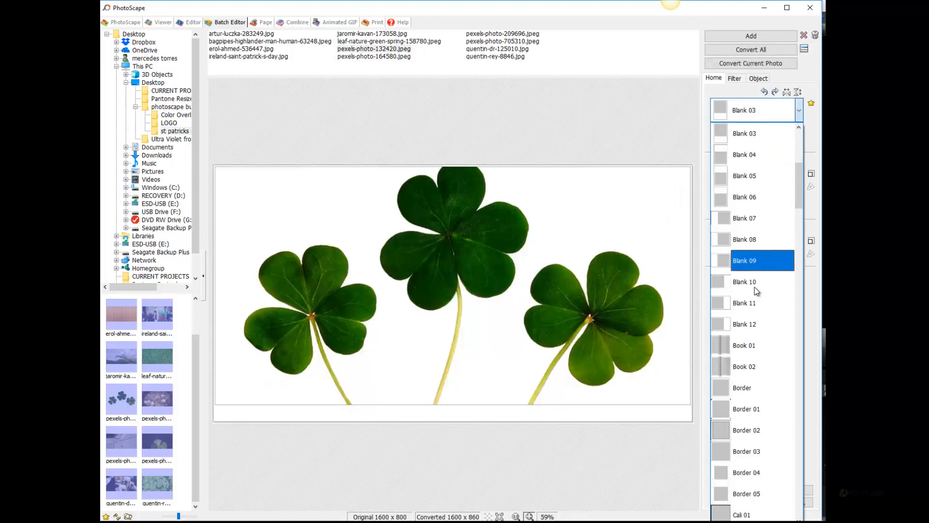
click(744, 365)
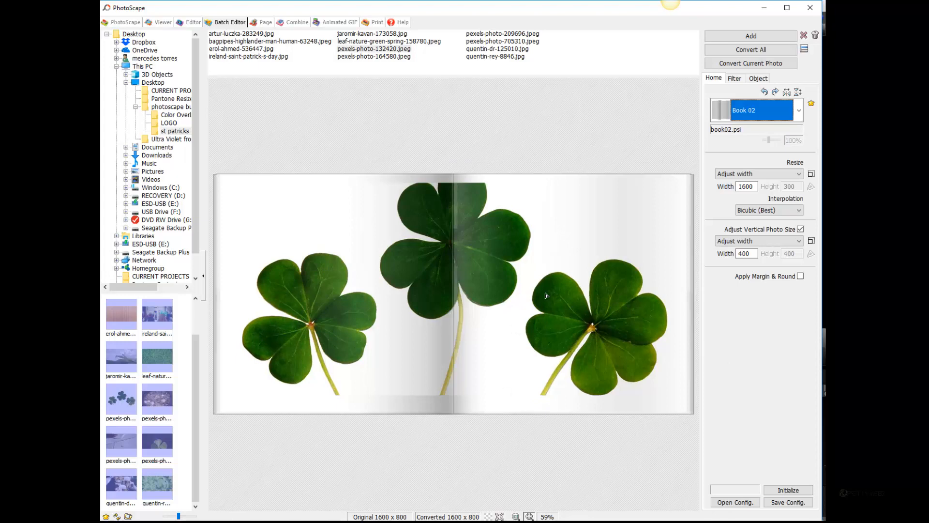
Step: Try the Cali 04 frame and preview it on the mountain and leaf-nature-green-spring-158780 photos
click(770, 115)
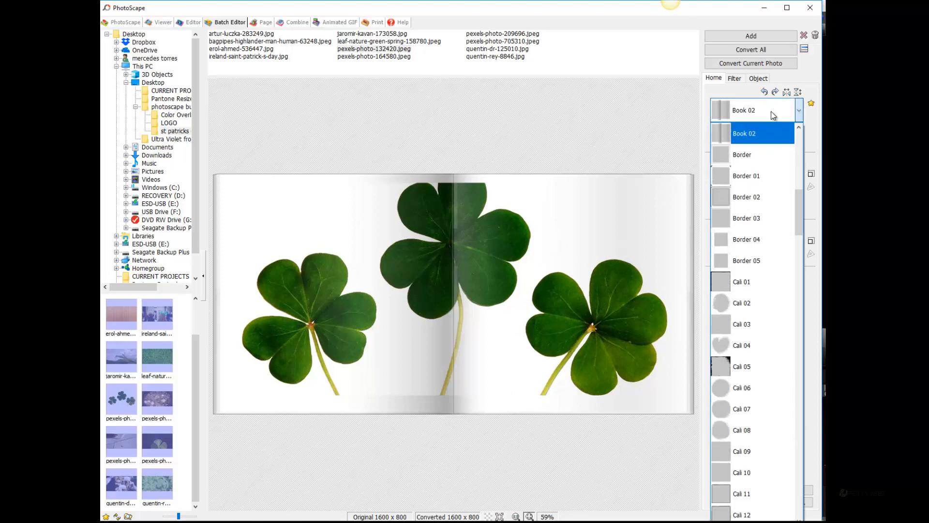
click(771, 302)
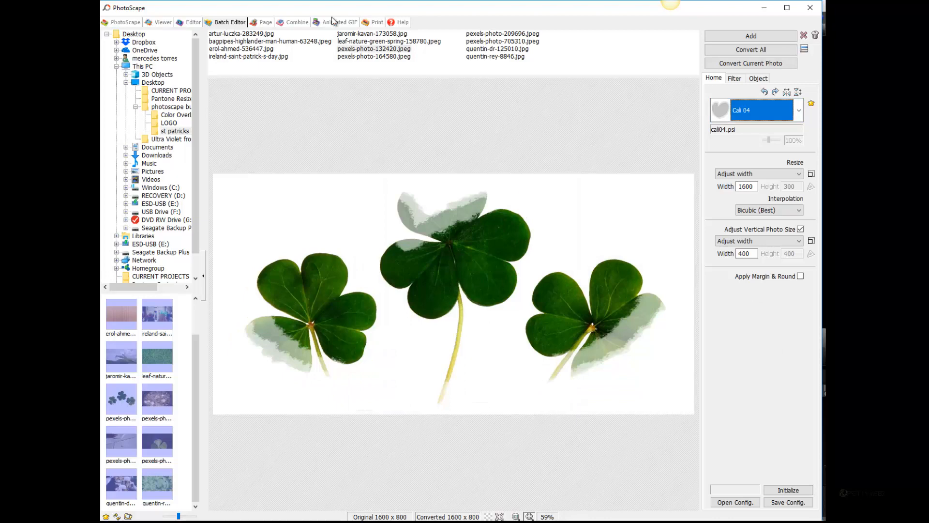
click(343, 36)
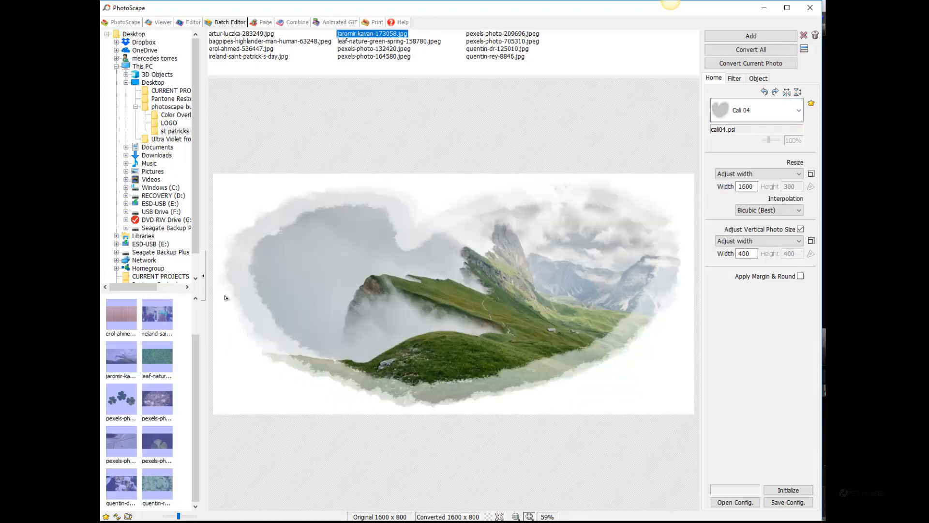
click(359, 43)
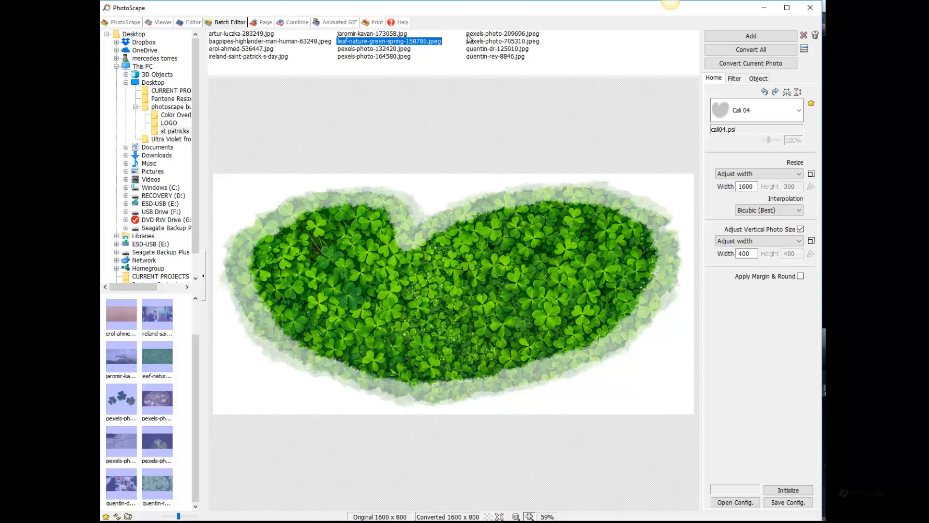
Step: Try the Christmas Stick 03 and Gradient 05 frames on the clover field photo
click(796, 112)
click(768, 405)
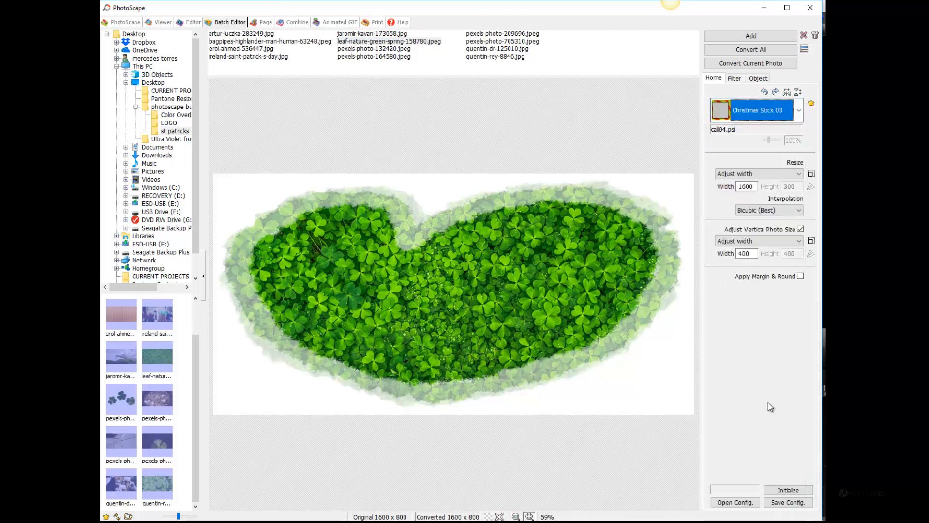
click(799, 110)
drag(801, 263, 801, 336)
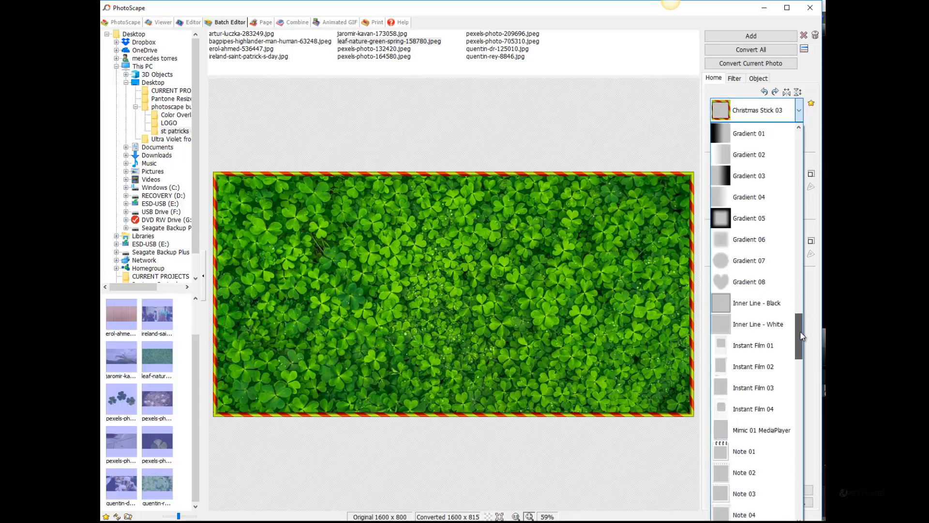
click(774, 217)
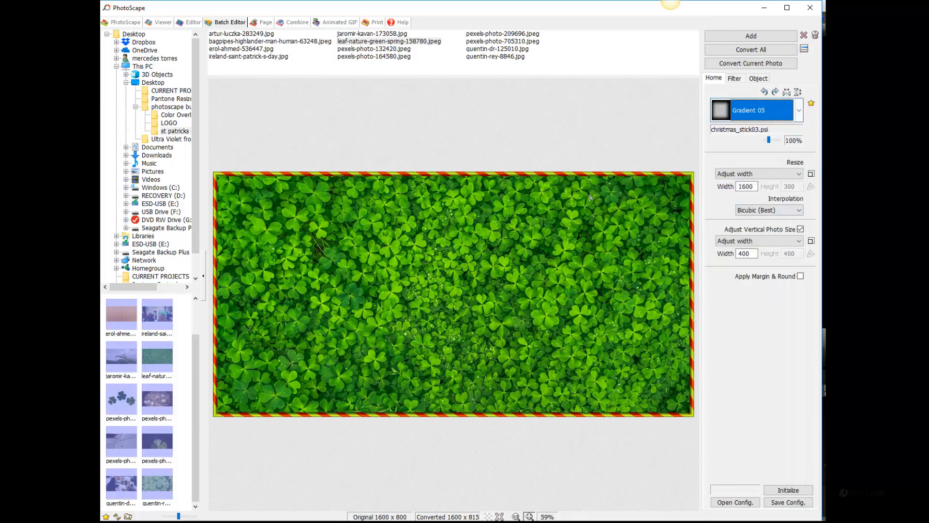
Step: Remove the gradient frame by setting the batch back to No Frame
click(799, 111)
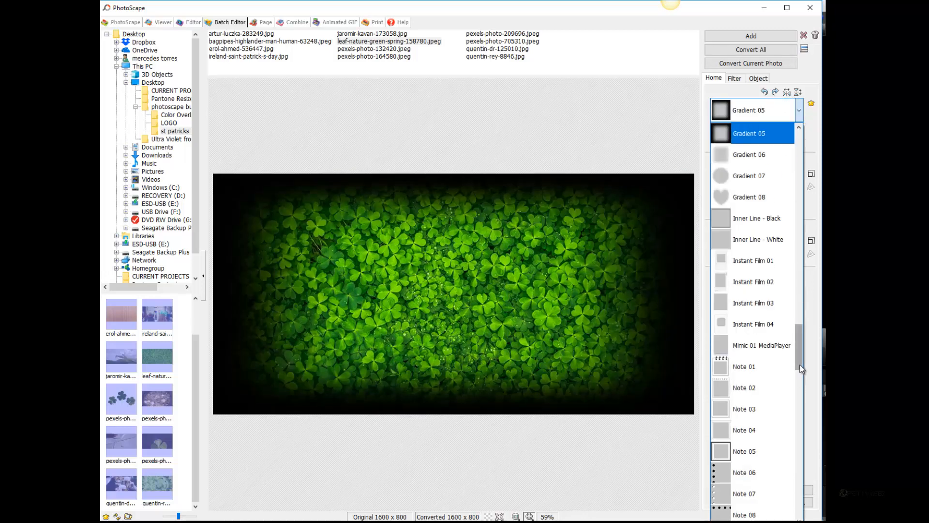
drag(801, 358, 805, 161)
click(755, 133)
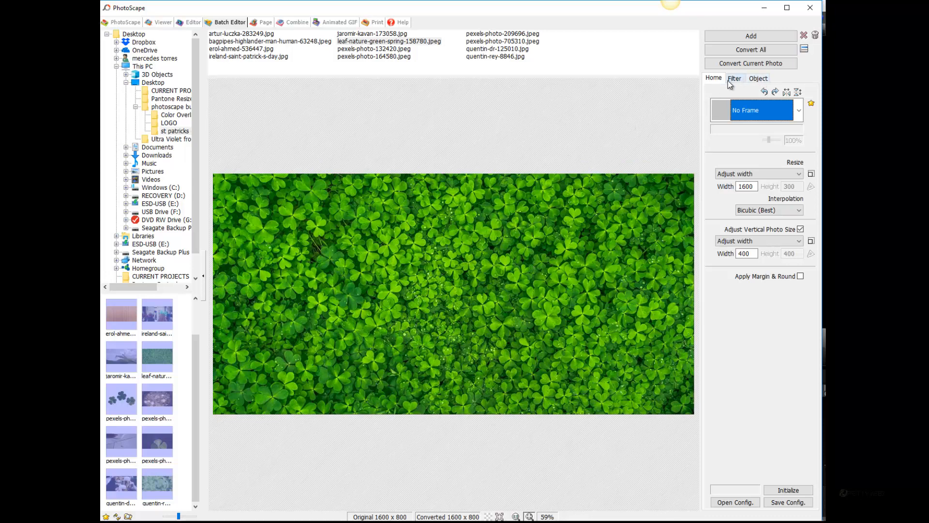
Step: Enable the Photo 1 overlay with Logo-mark.png and move the logo to the lower-right area of the photo
click(756, 79)
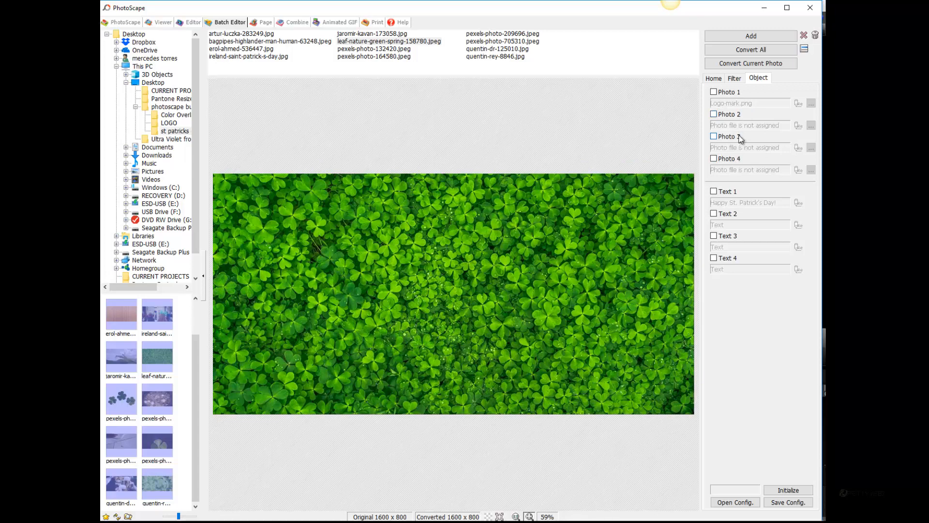
click(713, 93)
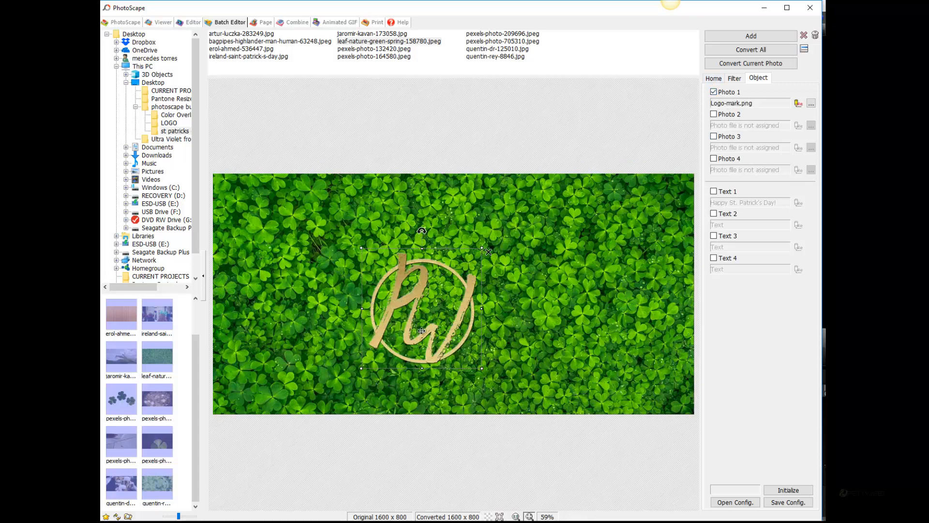
drag(458, 302, 641, 334)
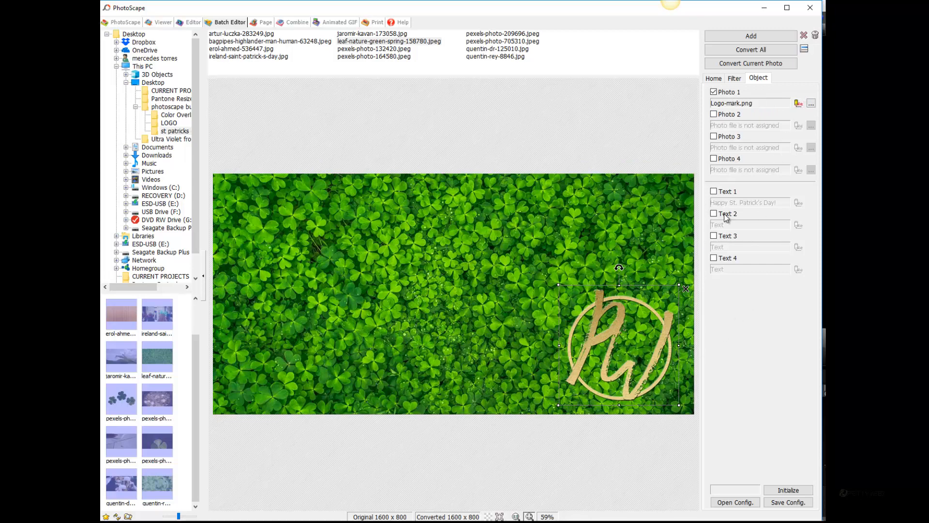
Step: Keep Logo-mark.png as the Photo 1 file and shrink the logo into the photo's lower-right corner
click(811, 105)
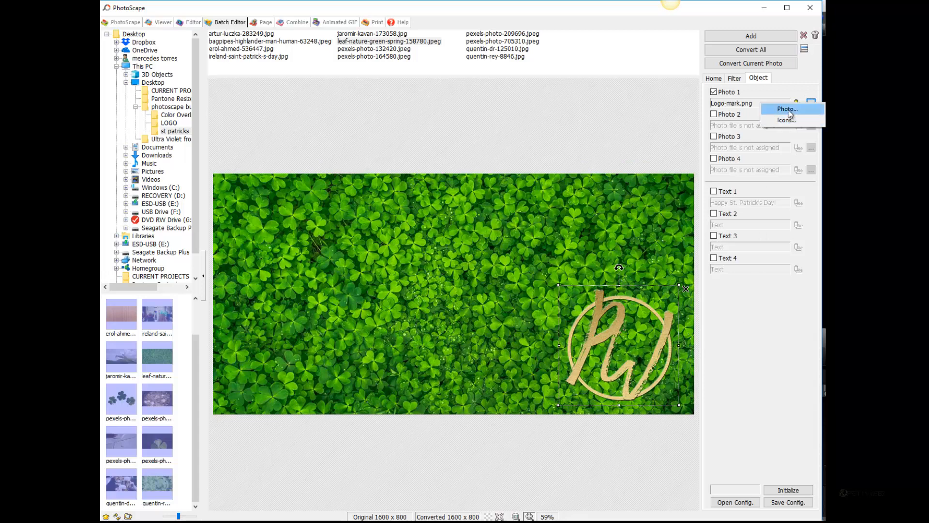
click(787, 109)
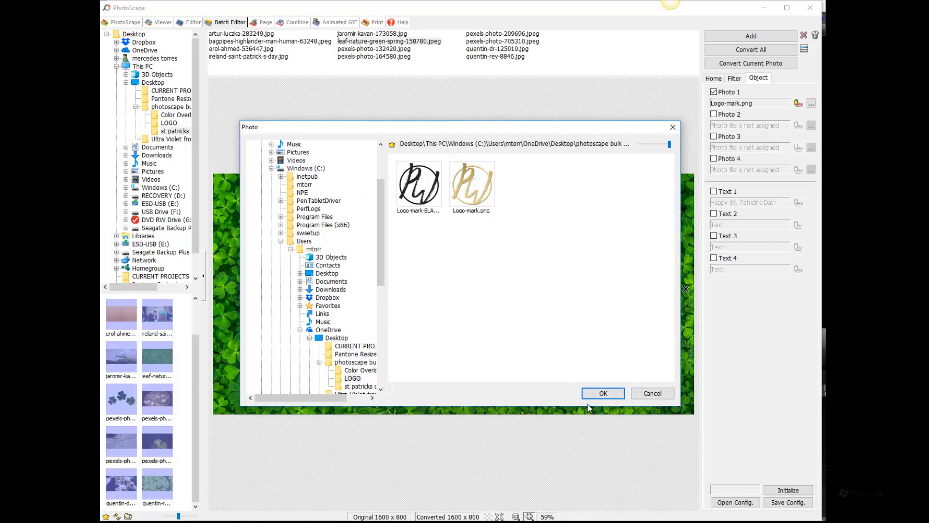
click(600, 393)
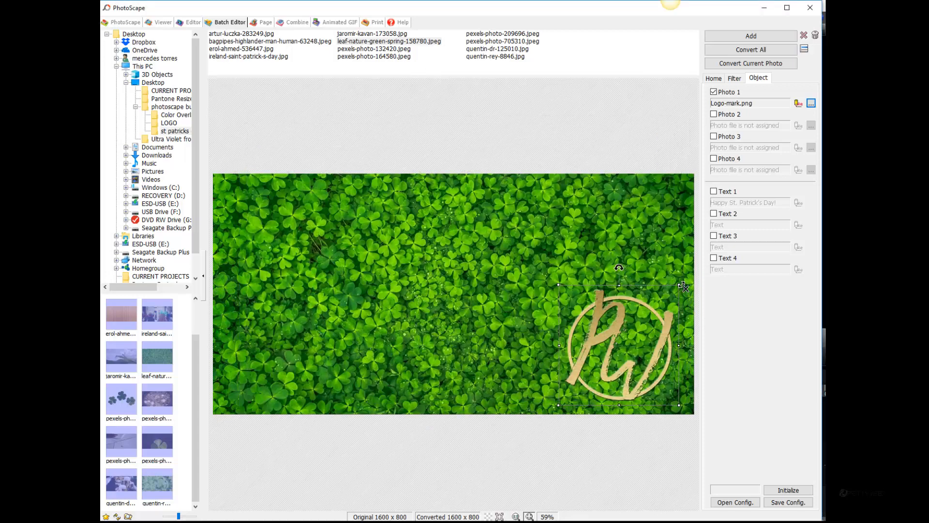
drag(682, 286, 674, 389)
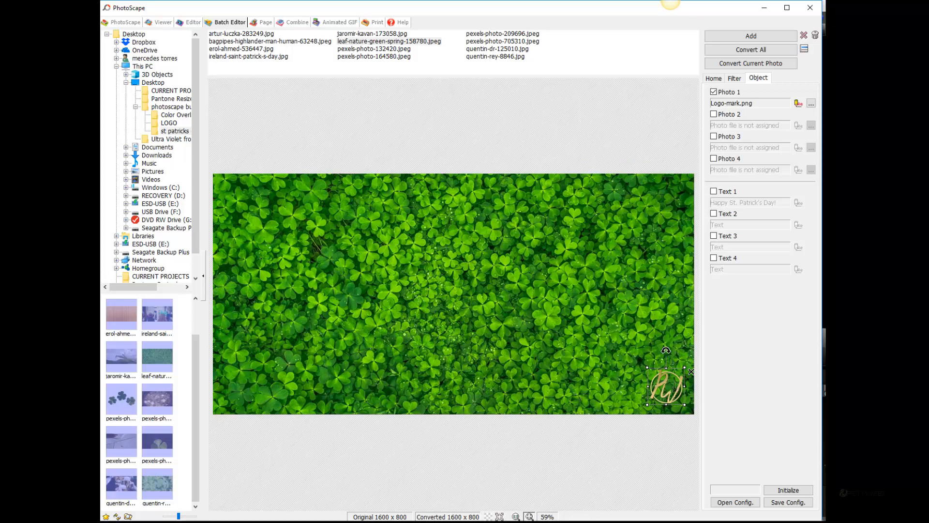
Step: Reduce the opacity of the Photo 1 logo slightly below 255
click(797, 104)
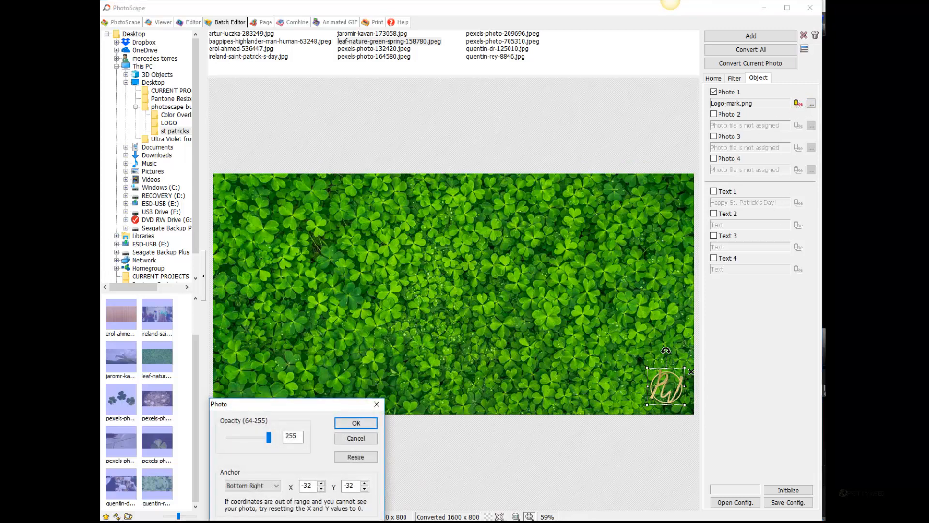
drag(248, 408, 234, 227)
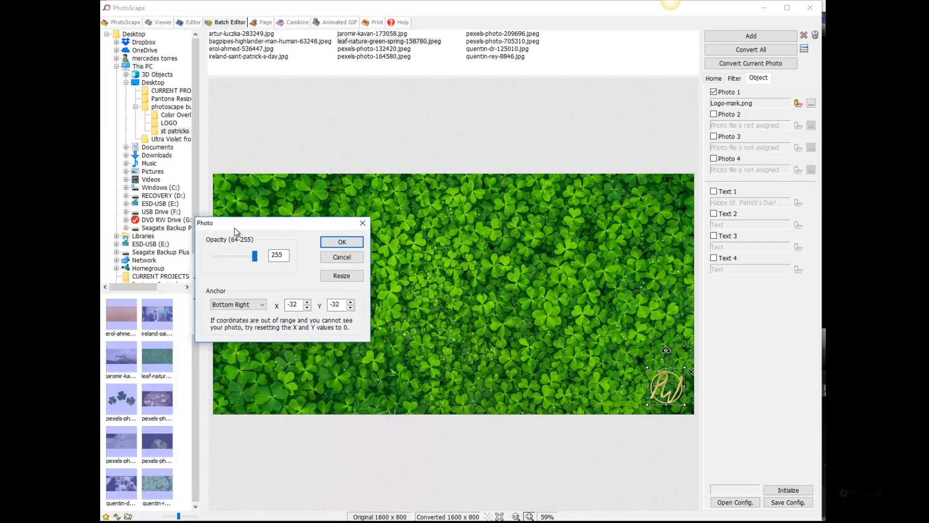
mouse_move(251, 261)
mouse_down()
mouse_move(225, 262)
mouse_move(260, 261)
mouse_move(223, 262)
mouse_move(251, 262)
mouse_up()
drag(259, 260, 249, 258)
click(341, 242)
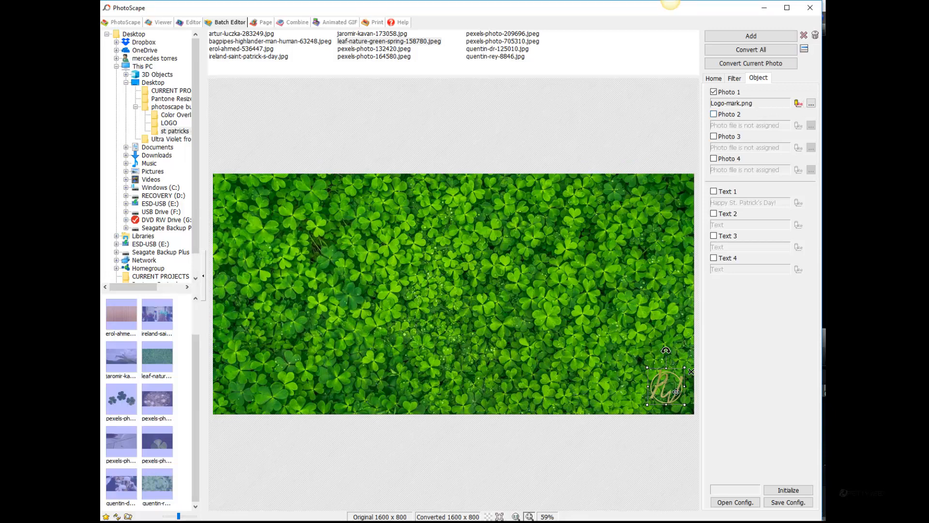
Step: Preview the logo watermark on the first six photos in the batch list and return to the first photo
click(259, 34)
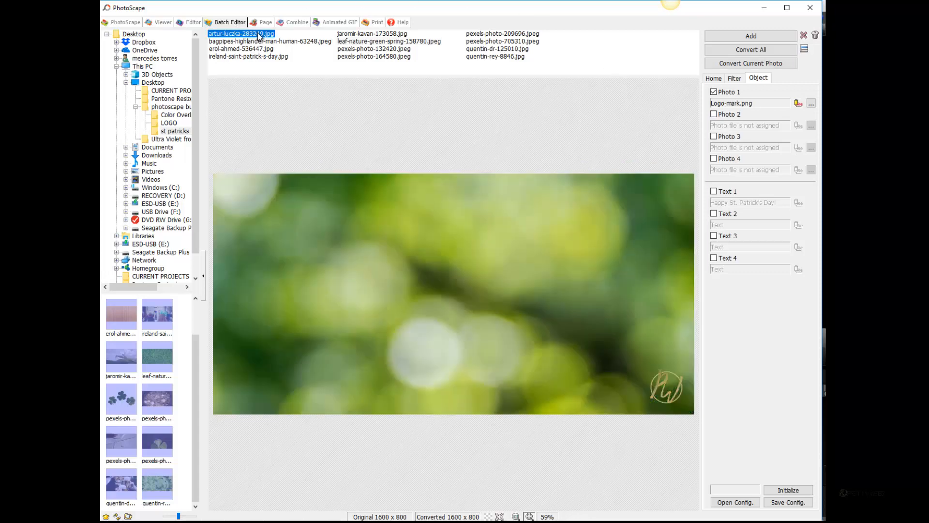
click(258, 41)
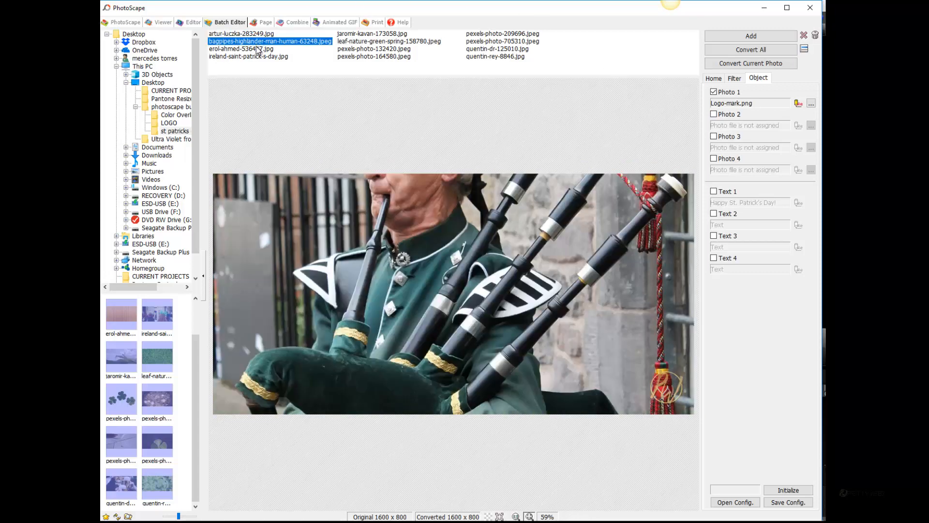
click(258, 49)
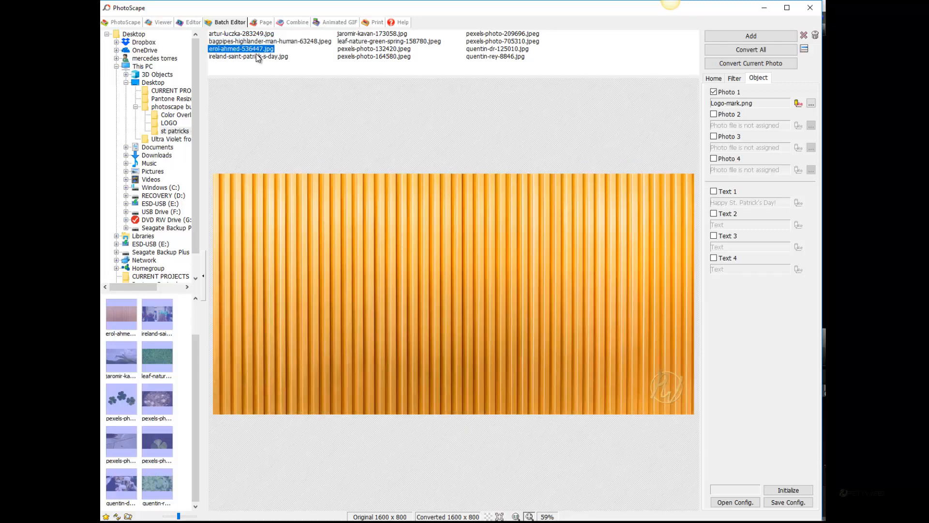
click(258, 57)
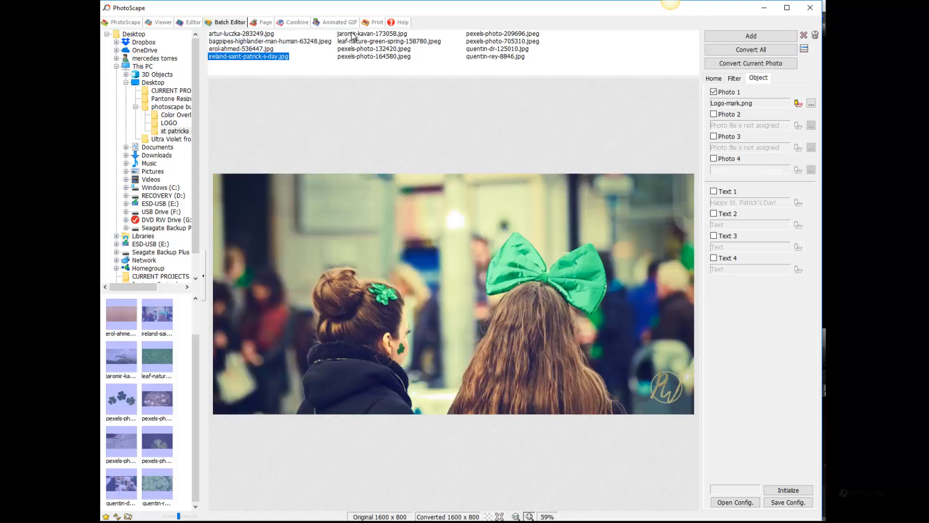
click(352, 34)
click(352, 42)
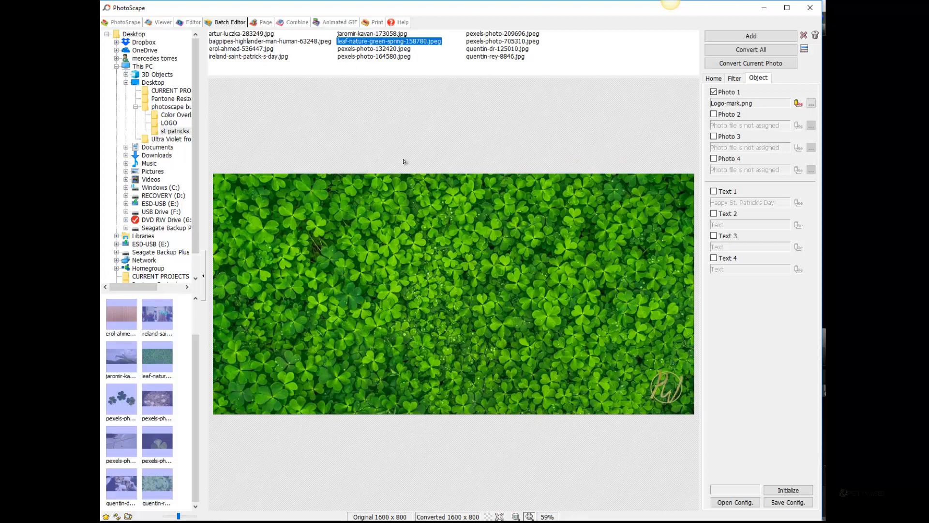
click(234, 35)
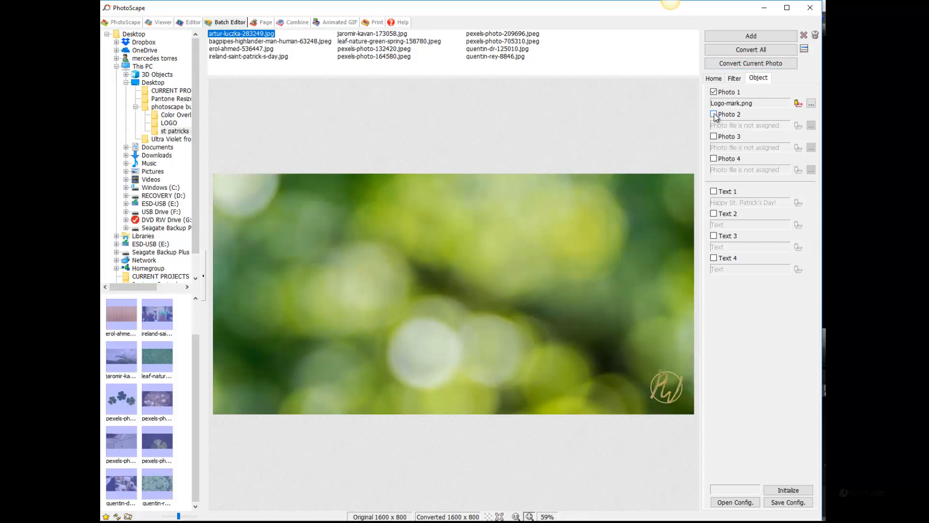
Step: Enable the Text 1 overlay "Happy St. Patrick's Day!" and position it near the middle of the photo
click(714, 192)
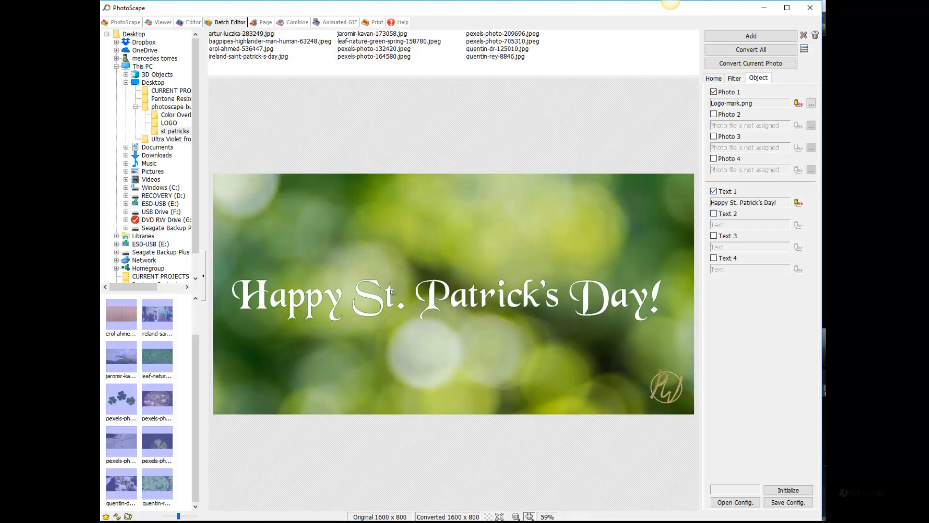
mouse_move(616, 296)
mouse_down()
mouse_move(657, 296)
mouse_move(581, 294)
mouse_move(609, 296)
mouse_up()
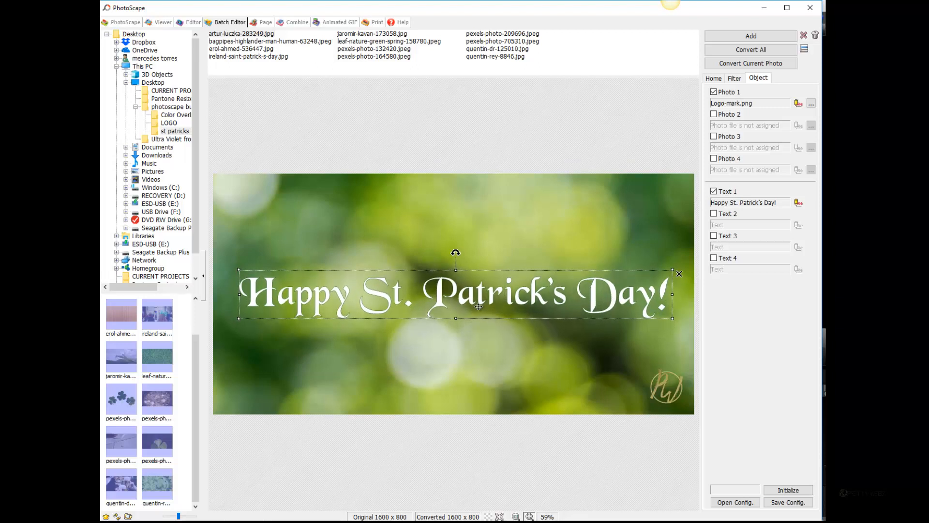
drag(478, 306, 467, 298)
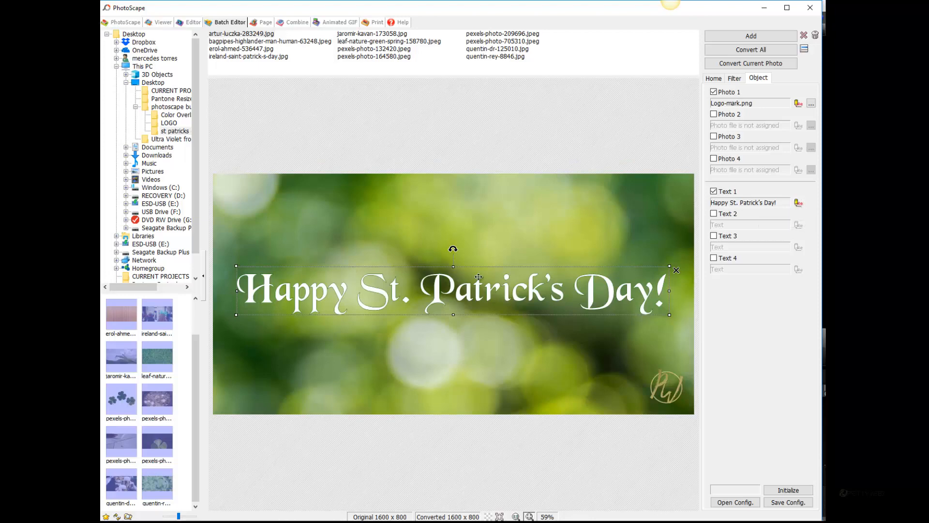
Step: Open the Text 1 settings and set the greeting's font to HOMINIS
click(799, 202)
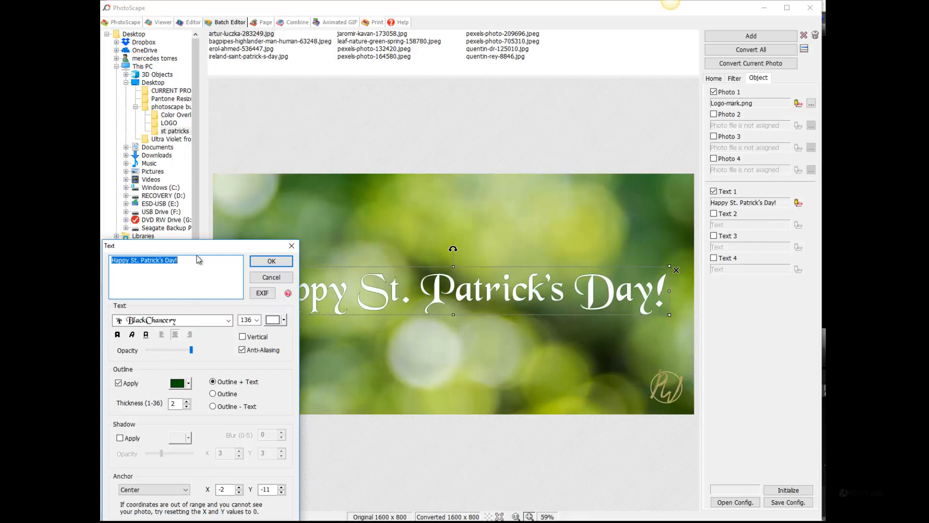
drag(197, 242, 204, 108)
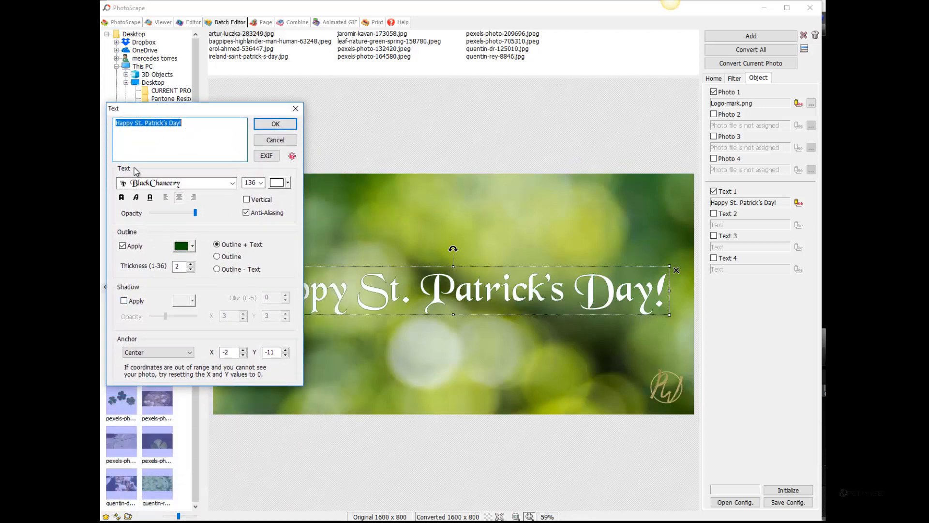
click(233, 185)
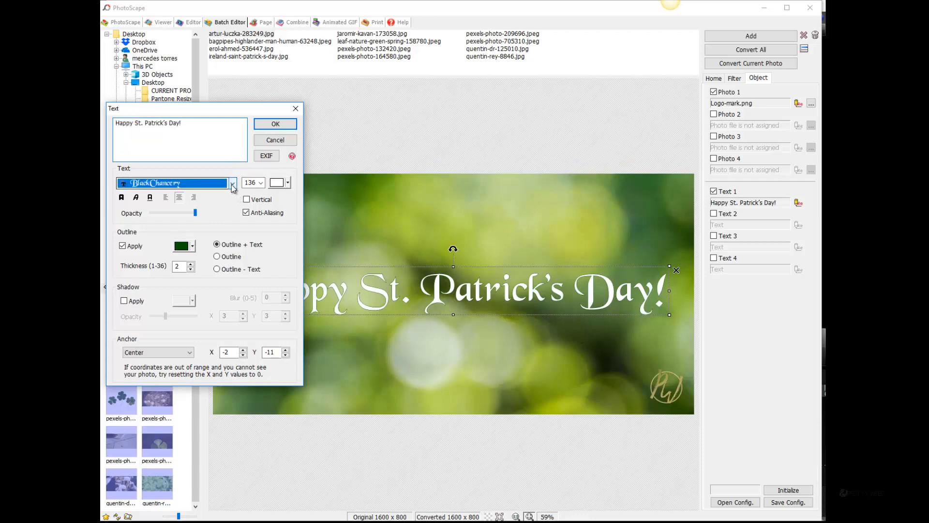
click(232, 185)
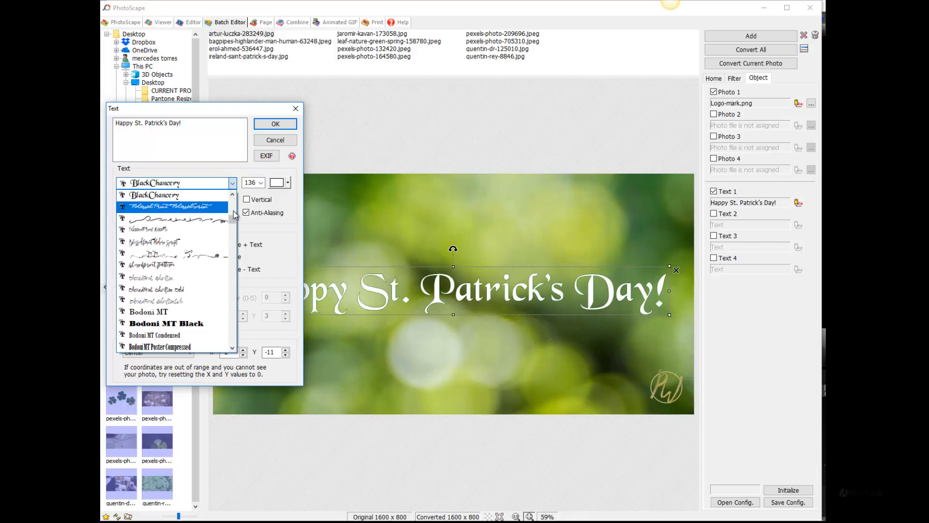
drag(234, 215, 232, 262)
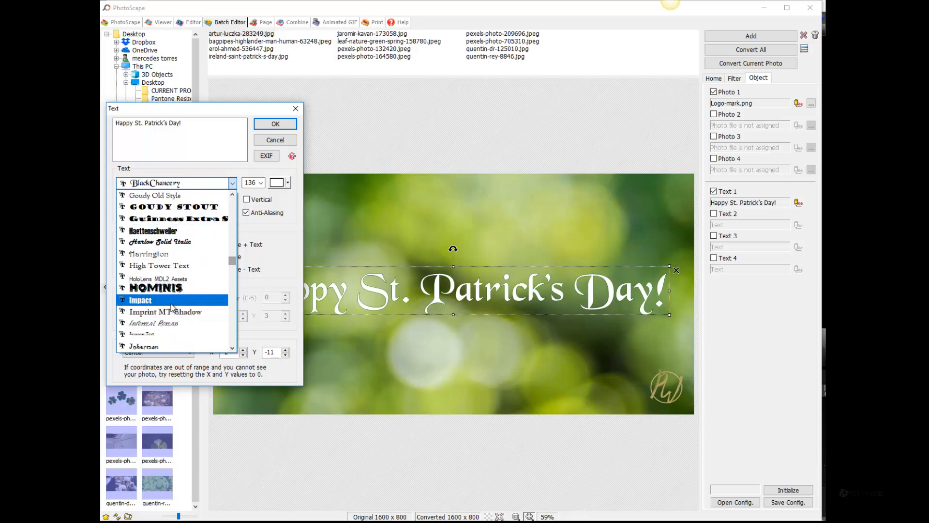
click(170, 287)
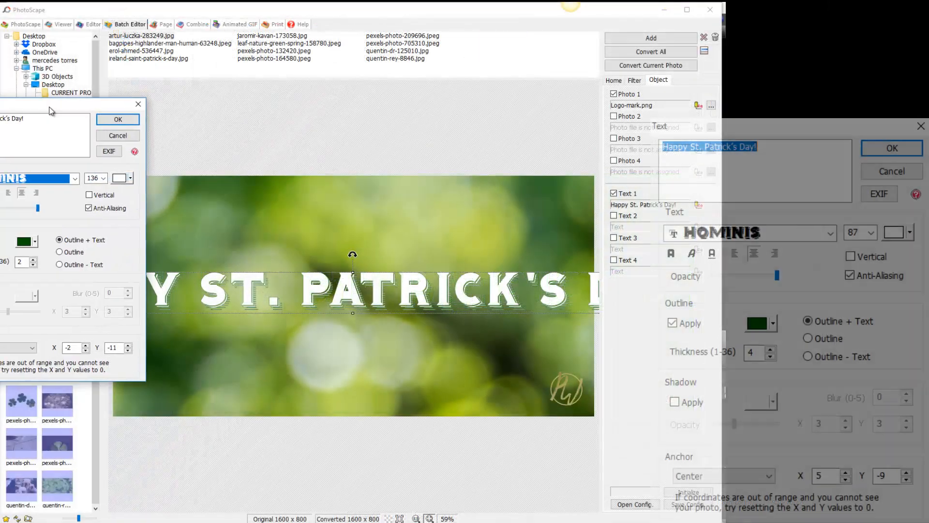
Step: Set the greeting's font size to 66 and keep the text at full opacity
click(94, 178)
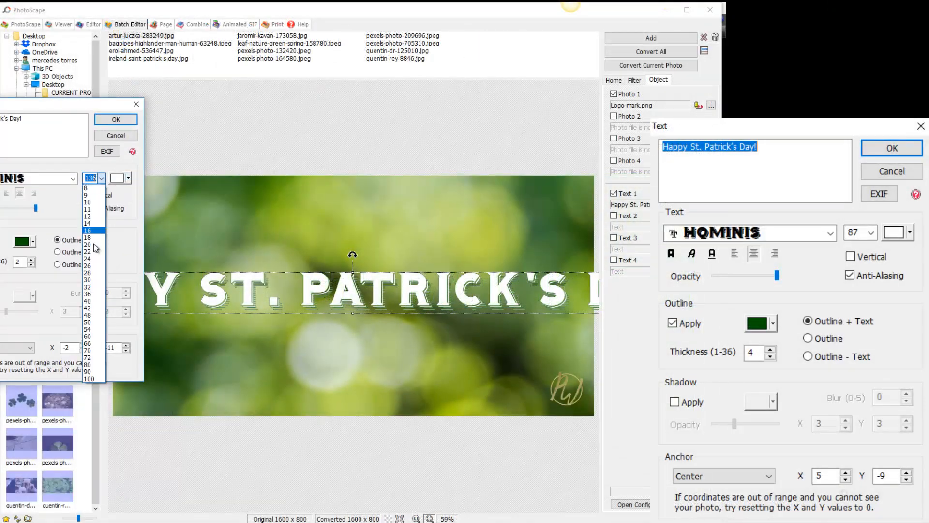
click(91, 343)
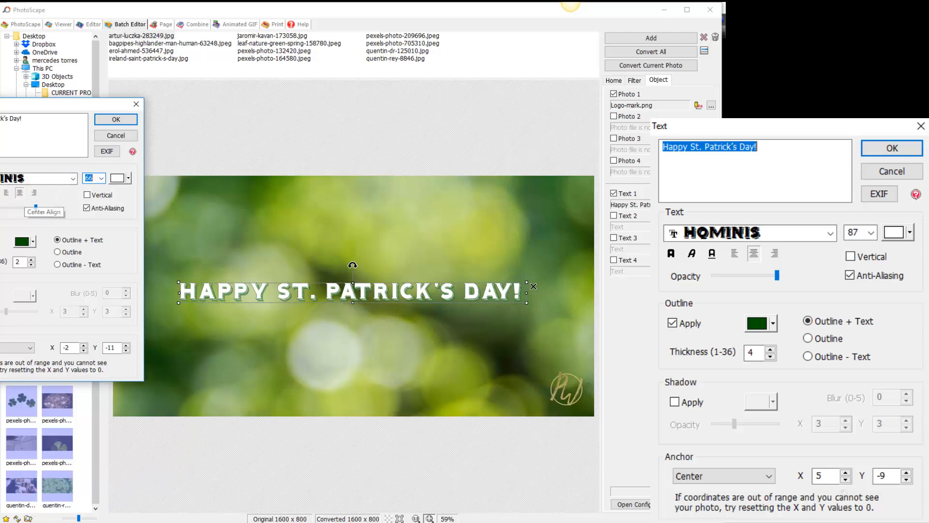
key(Return)
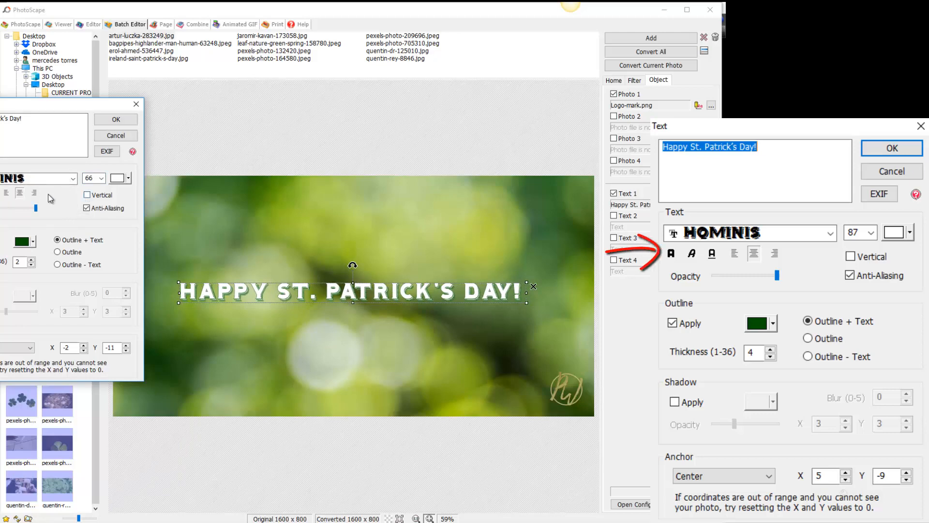
mouse_move(36, 208)
mouse_down()
mouse_move(7, 207)
mouse_move(69, 209)
mouse_up()
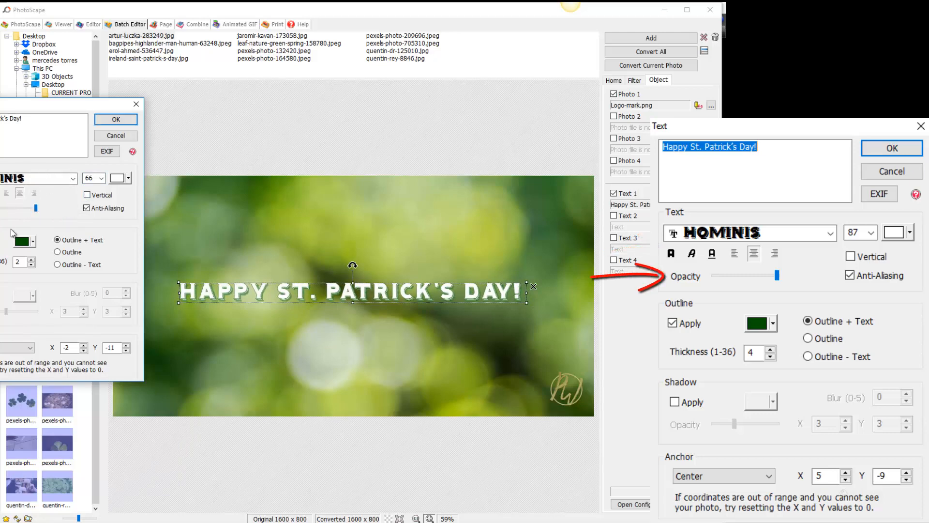
Step: Try white and pale yellow as the text outline colour, and set it back to dark green
click(33, 241)
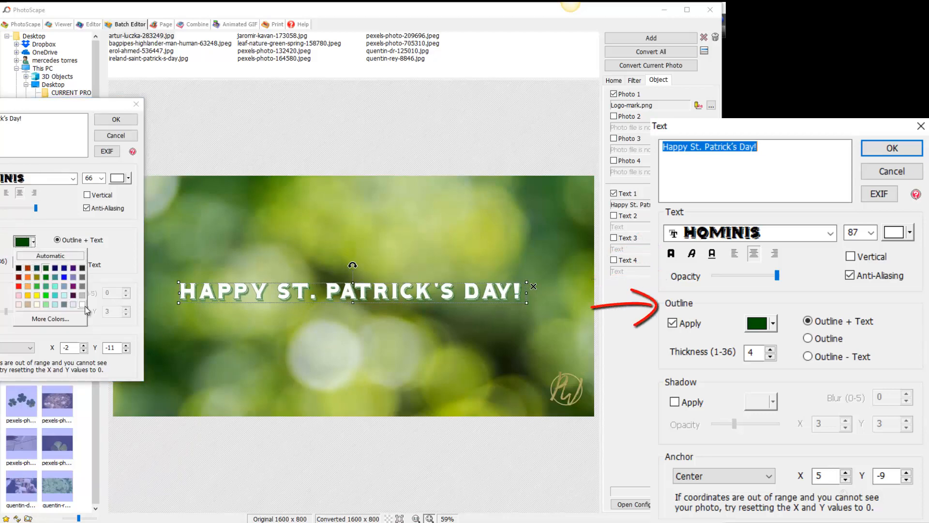
click(84, 305)
click(34, 242)
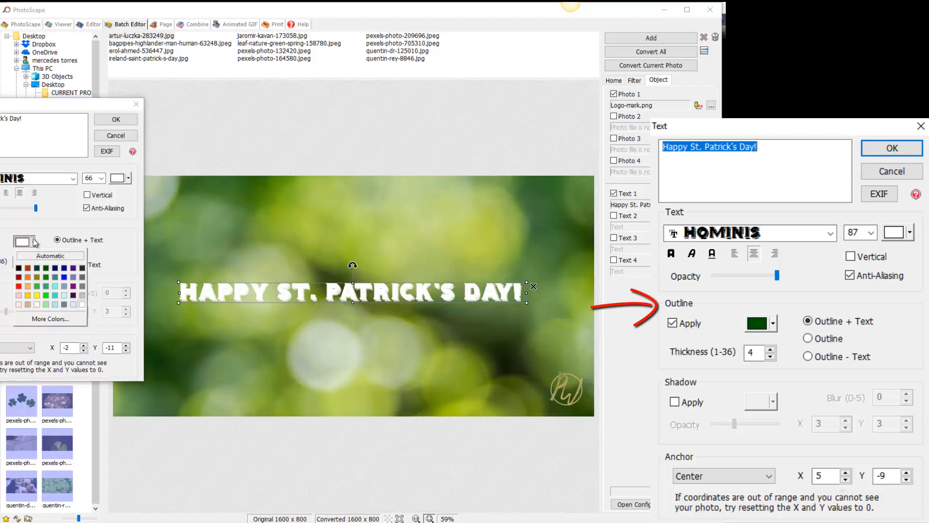
click(37, 304)
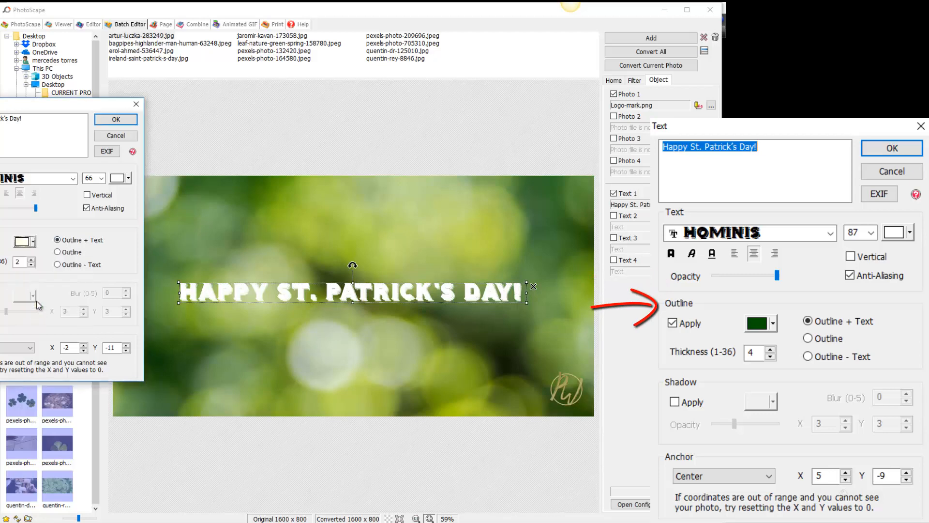
click(34, 241)
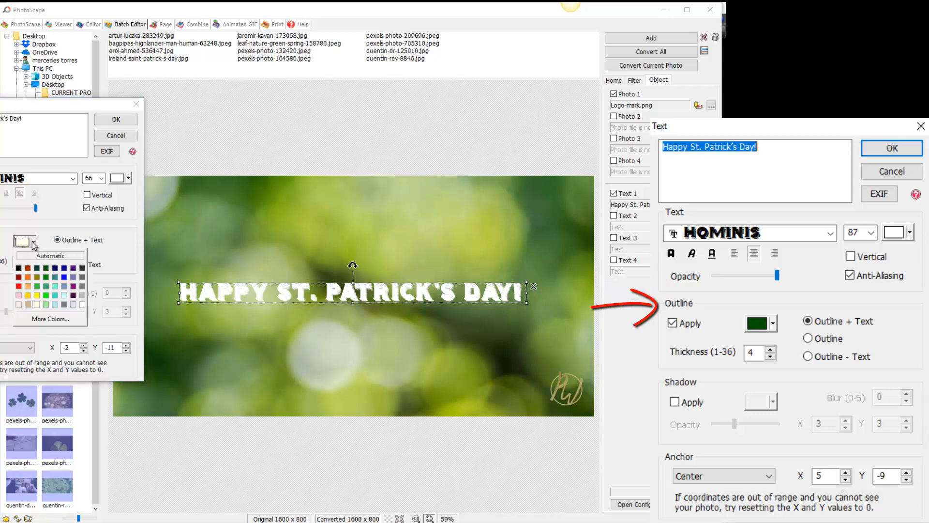
click(45, 268)
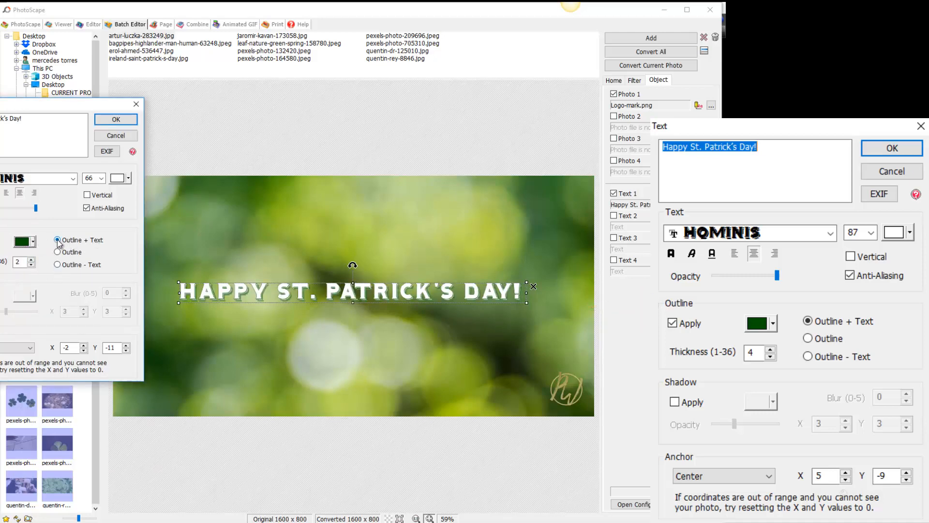
Step: Try the Outline and Outline - Text styles on the greeting and return to Outline + Text
click(58, 252)
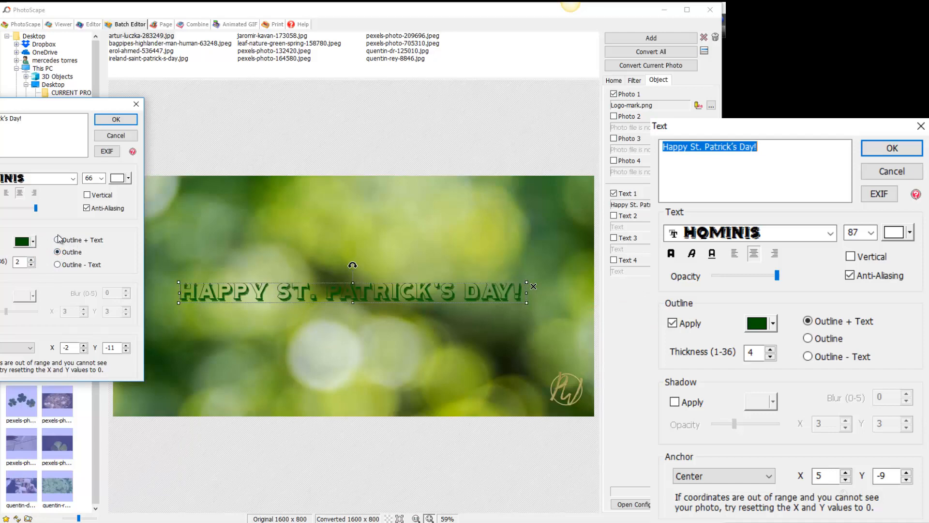
click(58, 240)
click(58, 265)
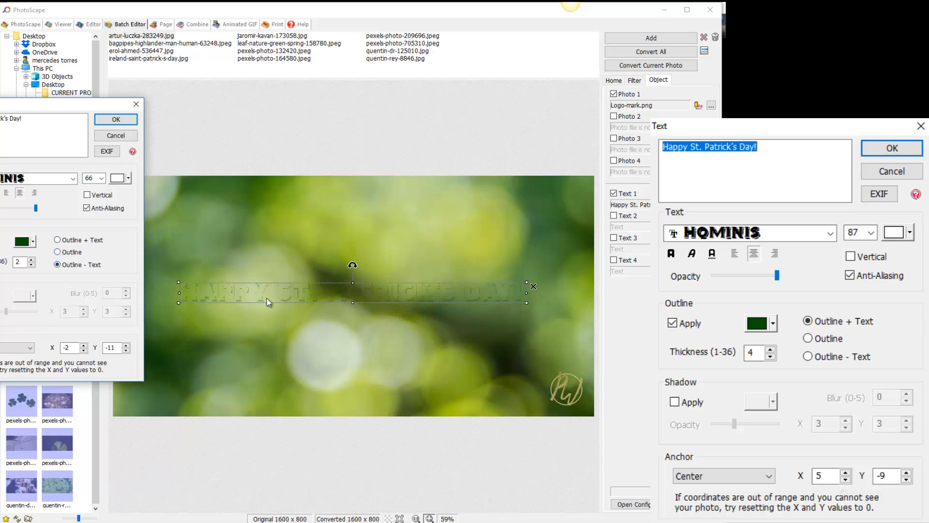
click(57, 252)
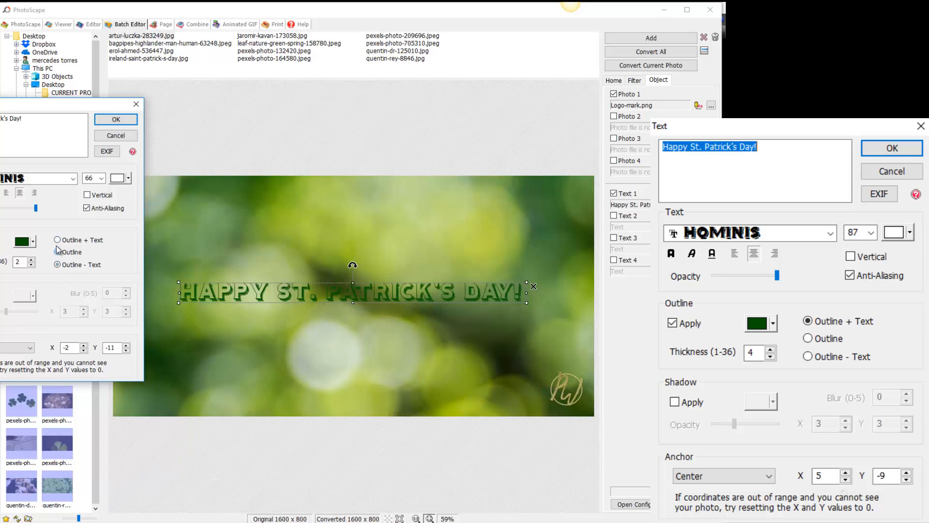
click(57, 240)
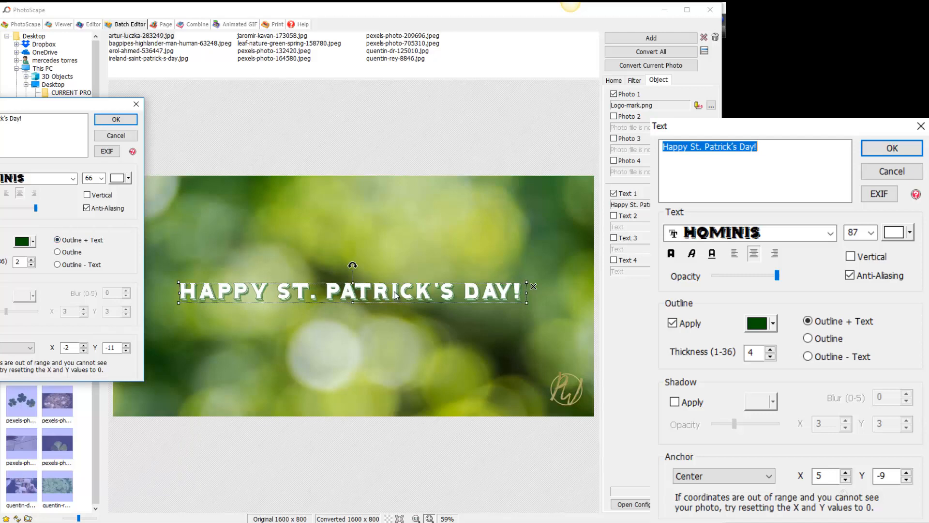
click(277, 279)
Step: Set the thickness of the greeting's dark green outline to 4
click(31, 260)
click(31, 260)
click(31, 260)
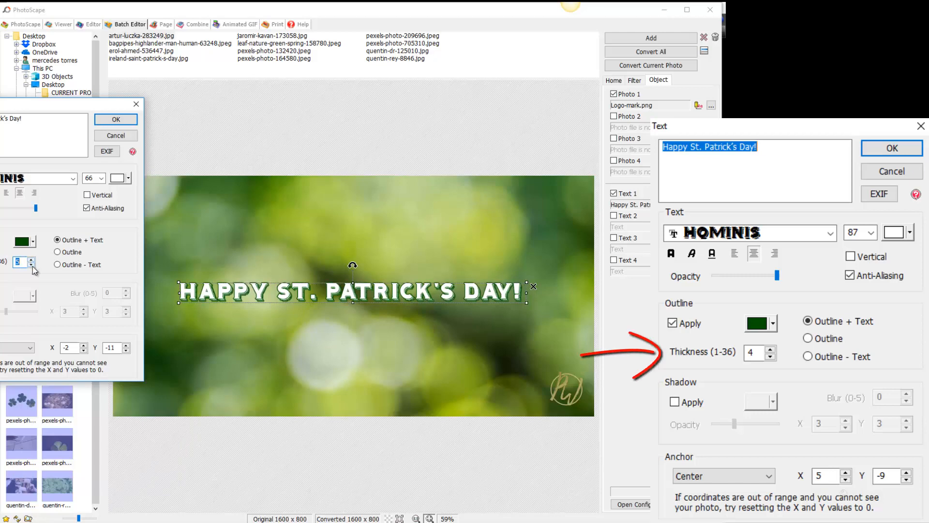
click(31, 265)
click(31, 264)
click(32, 264)
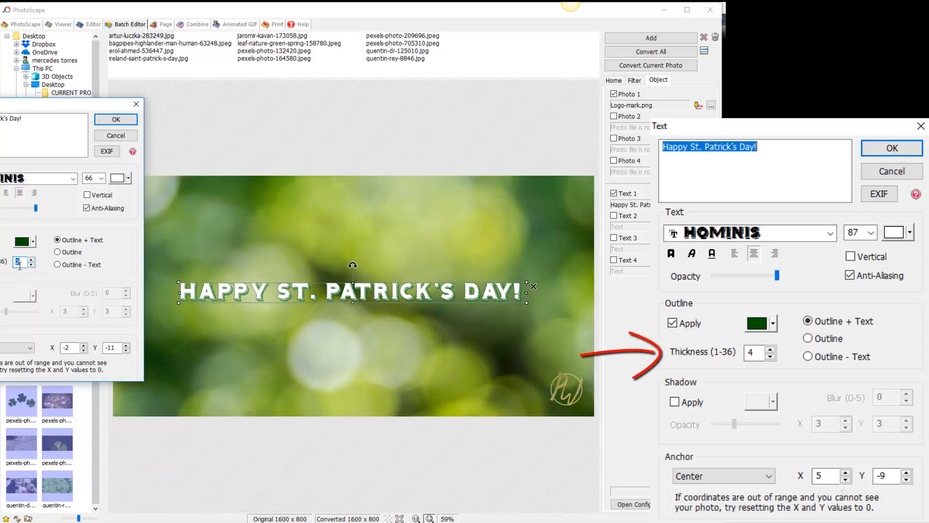
click(31, 260)
click(31, 260)
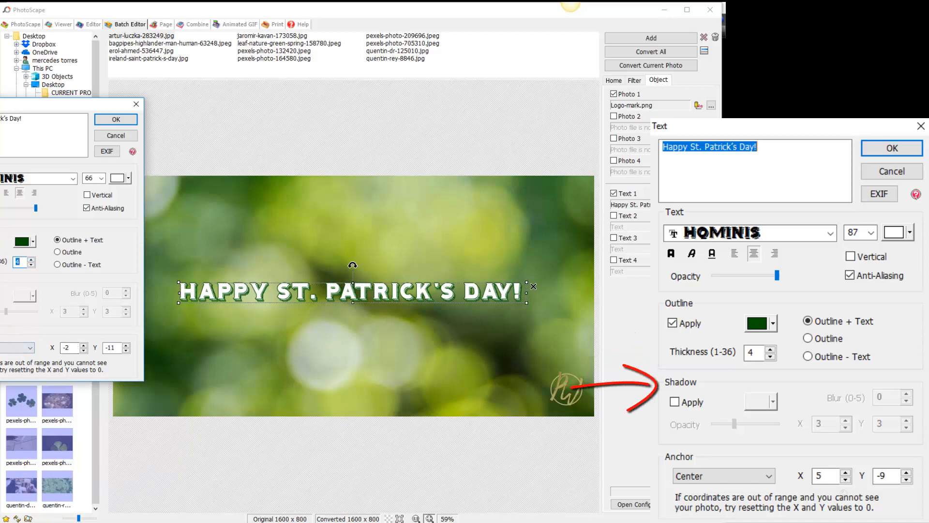
Step: Try a shadow in place of the outline on the greeting, and restore the outline without the shadow
click(1, 293)
click(1, 240)
click(1, 293)
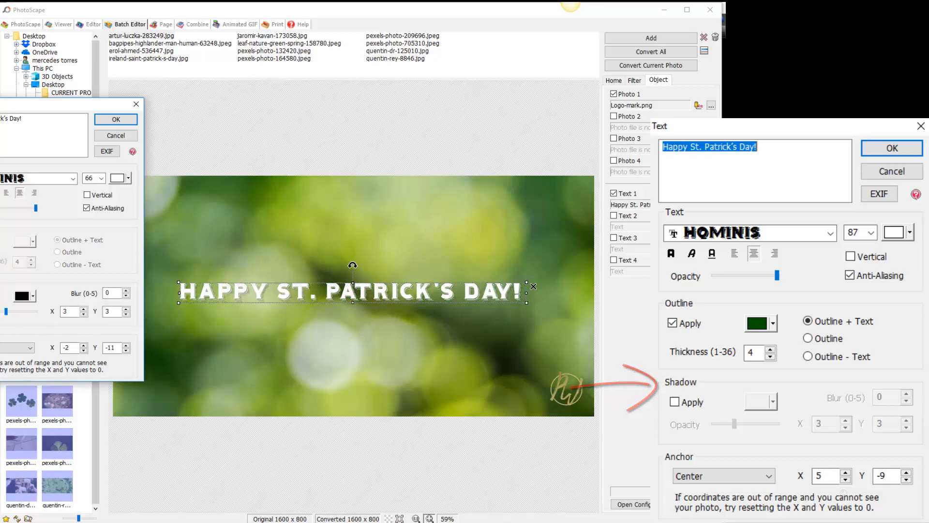
click(1, 293)
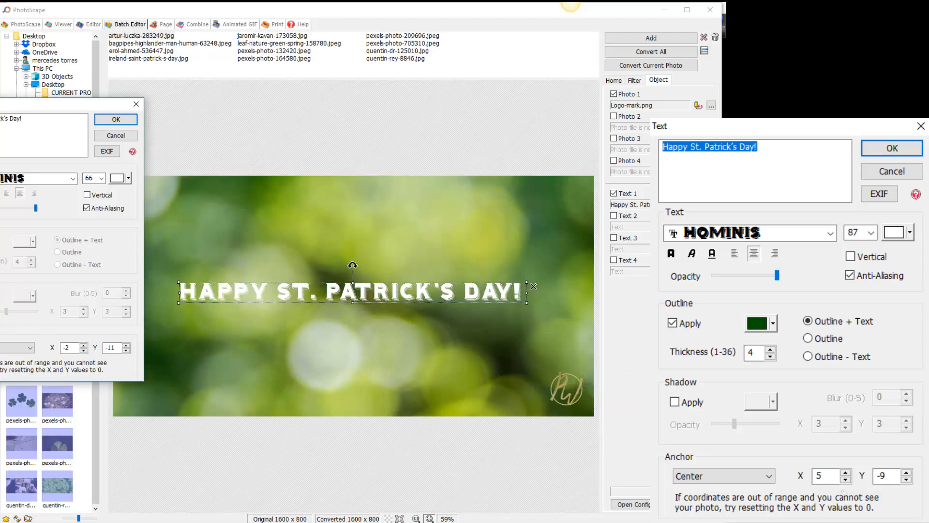
click(1, 240)
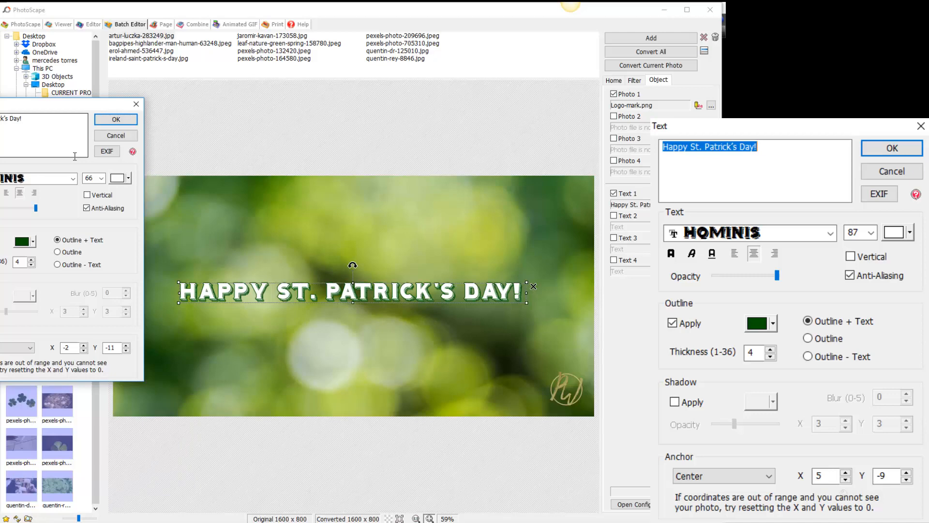
Step: Try a medium green as the greeting's text colour, and set it back to white
click(128, 178)
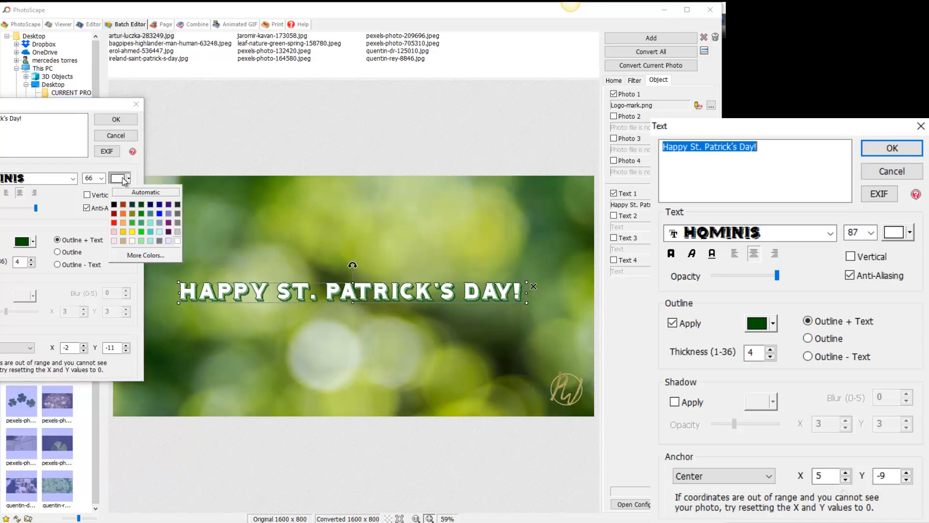
click(141, 222)
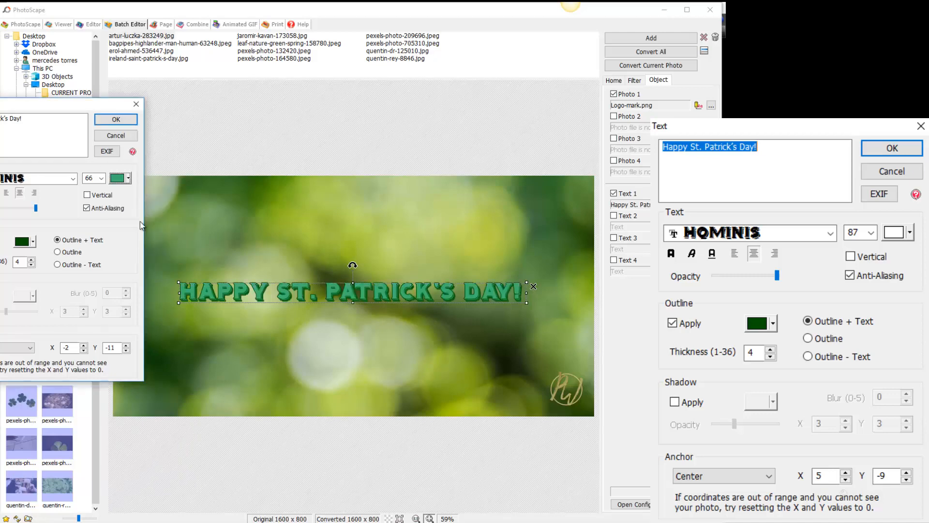
click(128, 178)
click(178, 241)
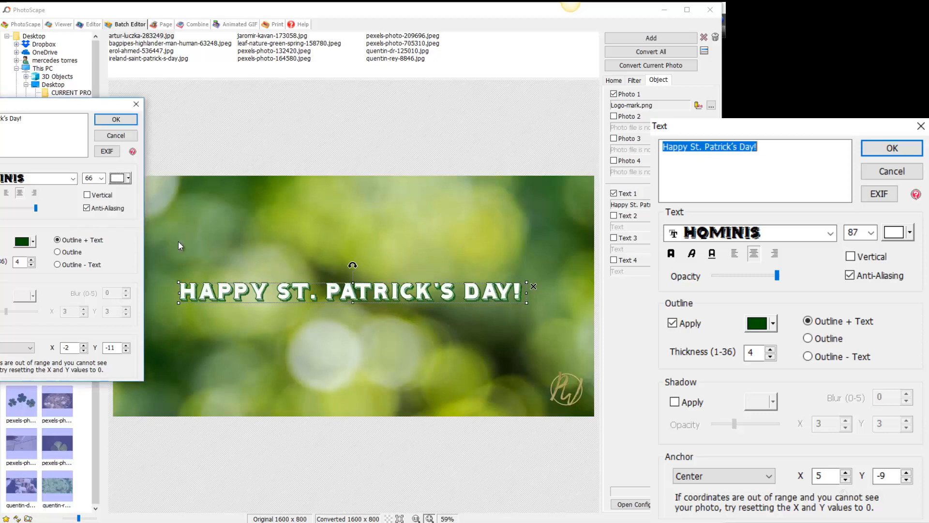
click(128, 178)
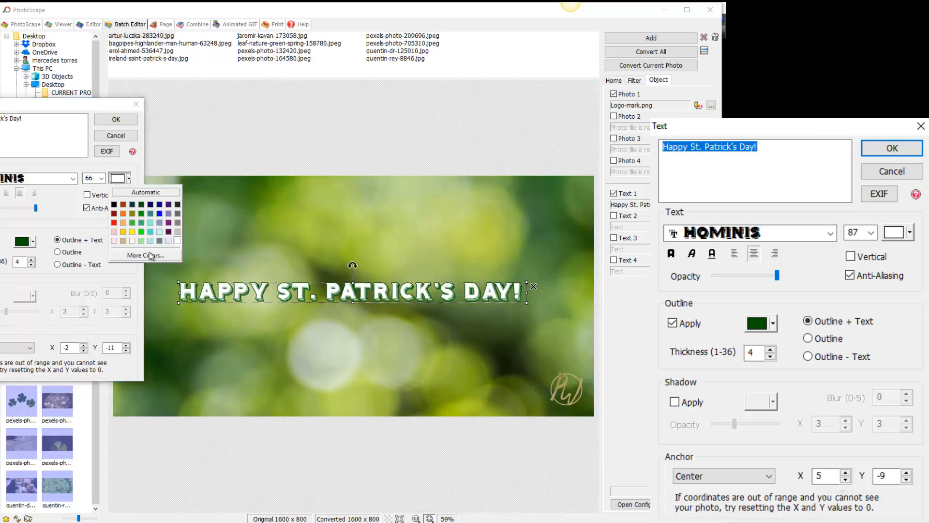
click(129, 178)
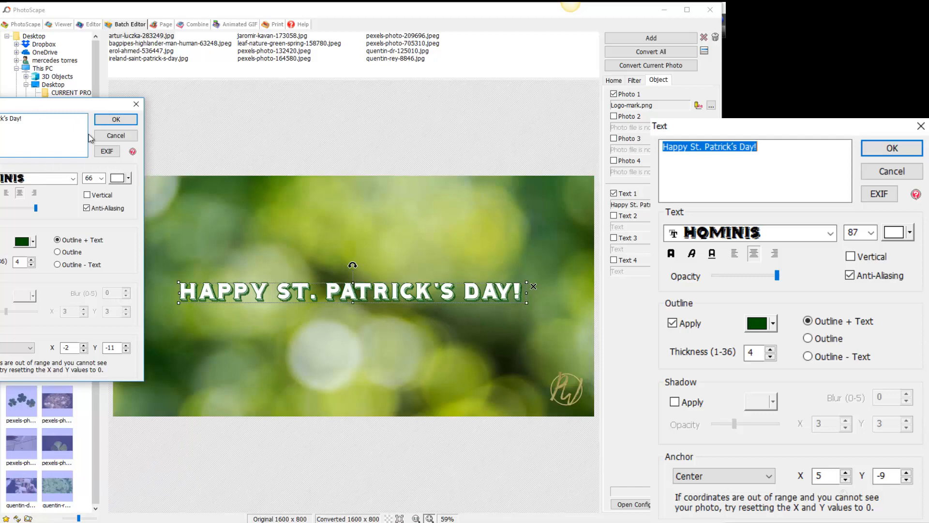
Step: Try a second line reading "FROM PRETTYWEBZ.COM" below the greeting
key(Return)
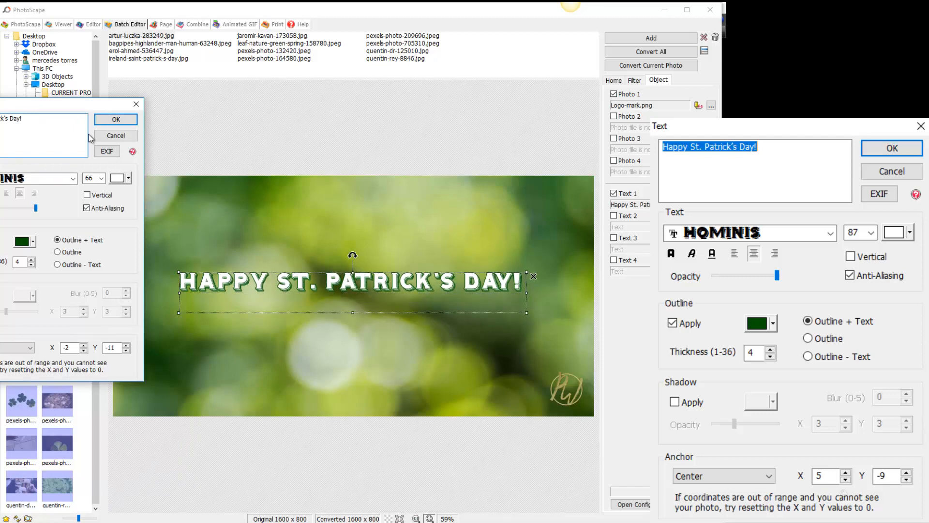
text(PRE)
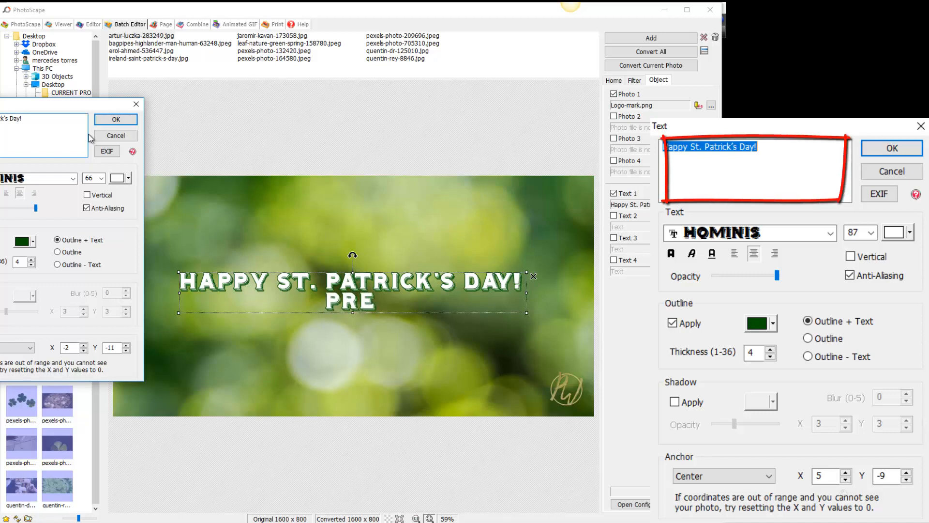
key(BackSpace)
key(BackSpace)
key(BackSpace)
text(F)
key(BackSpace)
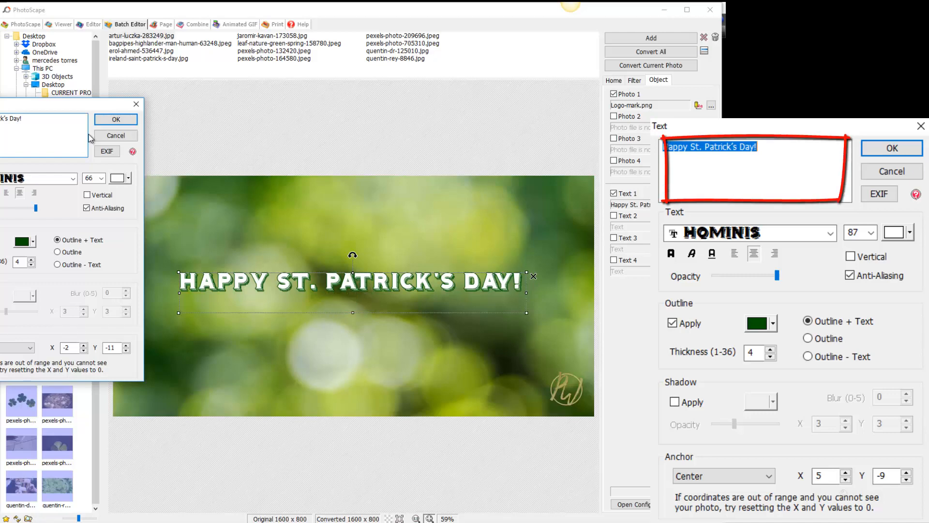
text(FROM)
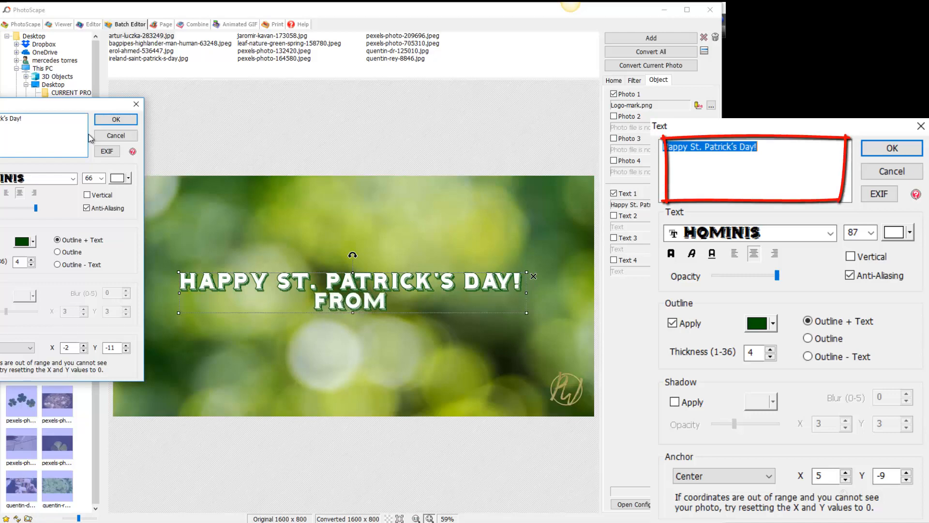
text( PRETTYWE)
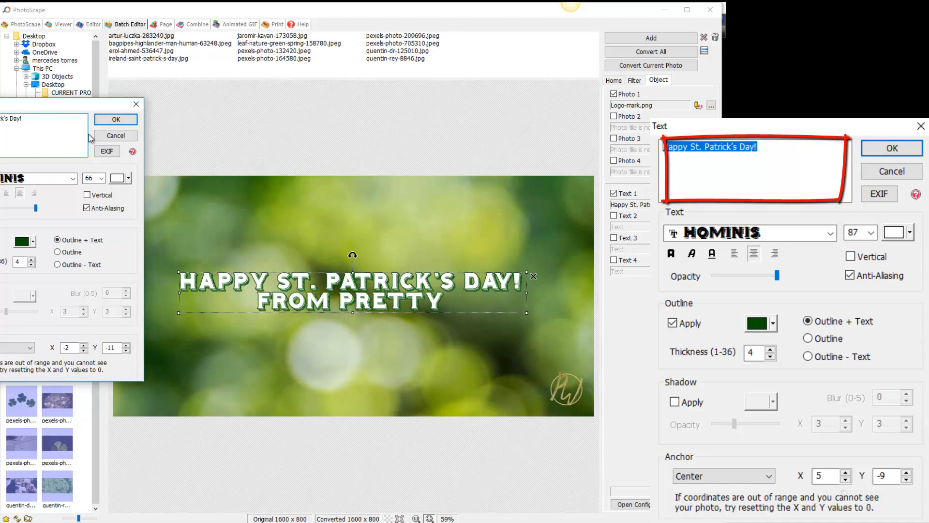
text(bz.com)
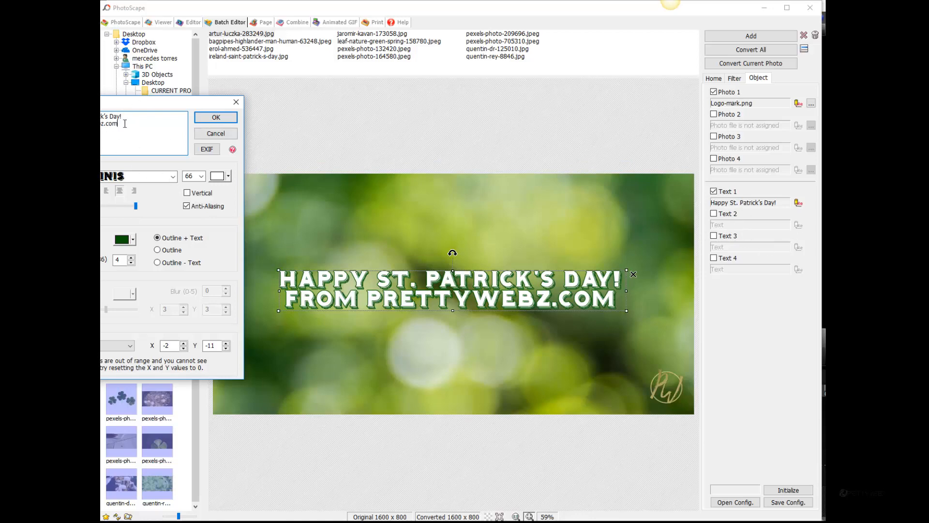
Step: Remove the second line so the text is only "Happy St. Patrick's Day!", and accept the text settings
drag(125, 124, 96, 125)
key(BackSpace)
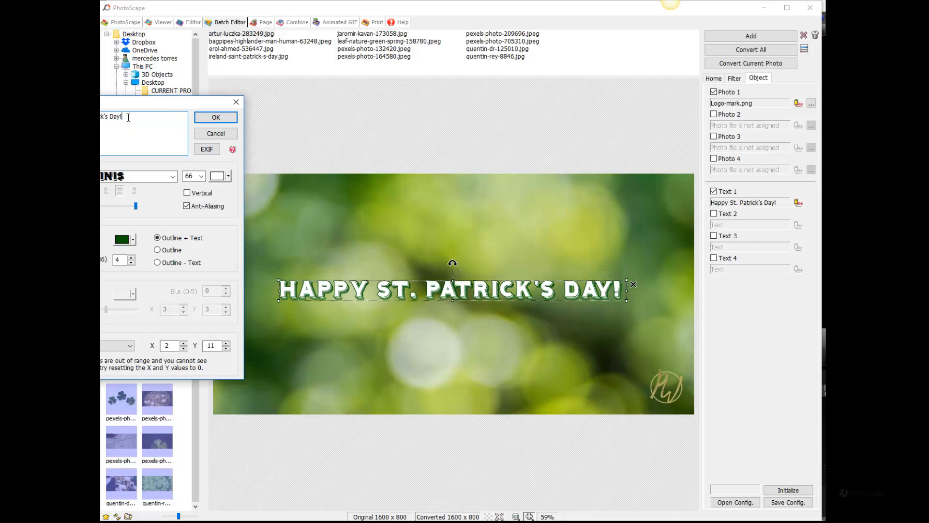
click(202, 118)
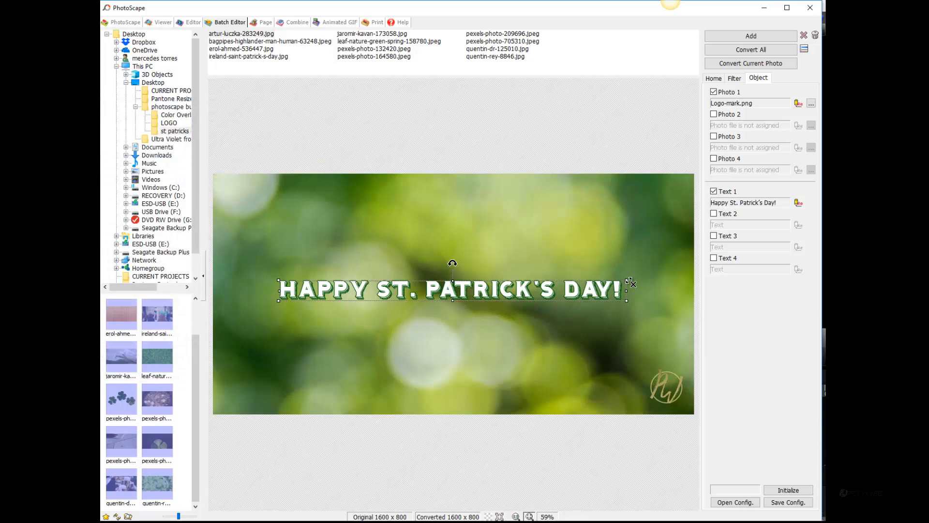
Step: Enlarge the greeting to span nearly the full photo width and centre it with small margins on both sides
drag(626, 284, 546, 290)
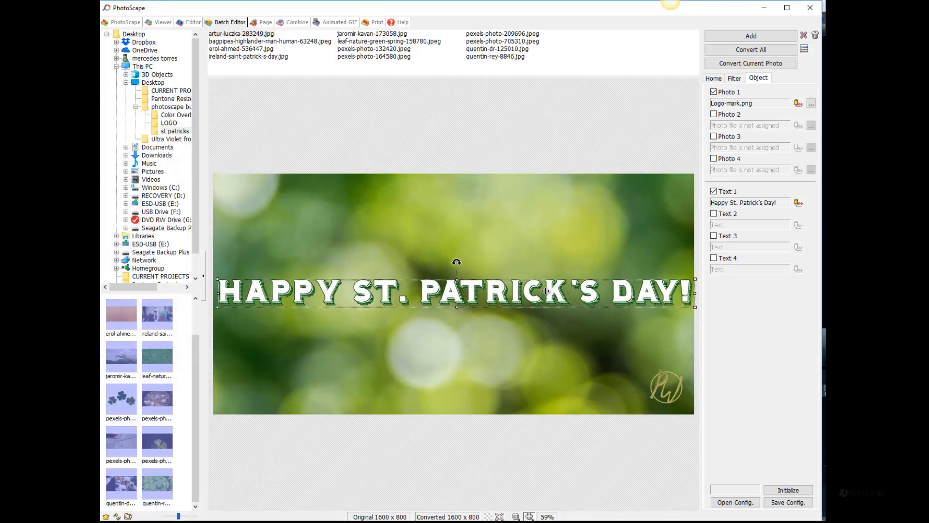
drag(693, 279, 688, 280)
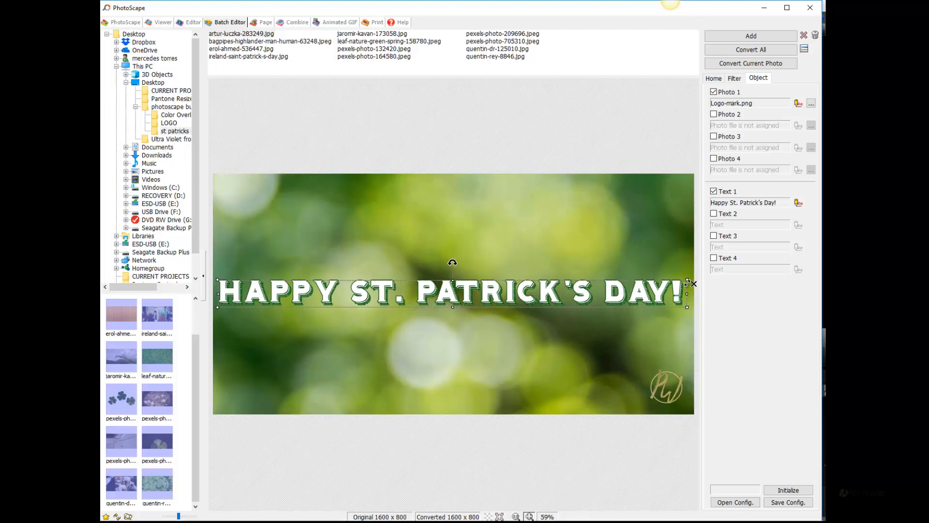
drag(582, 292, 583, 290)
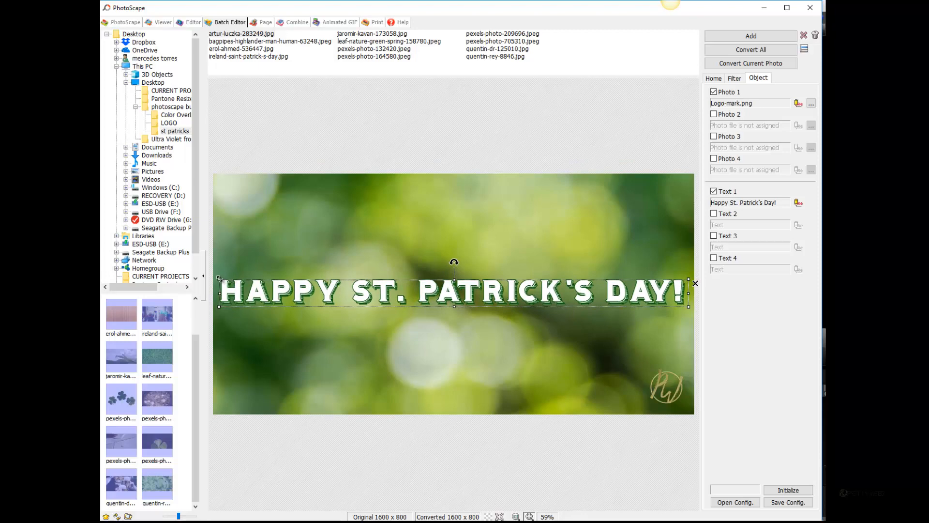
drag(219, 280, 225, 281)
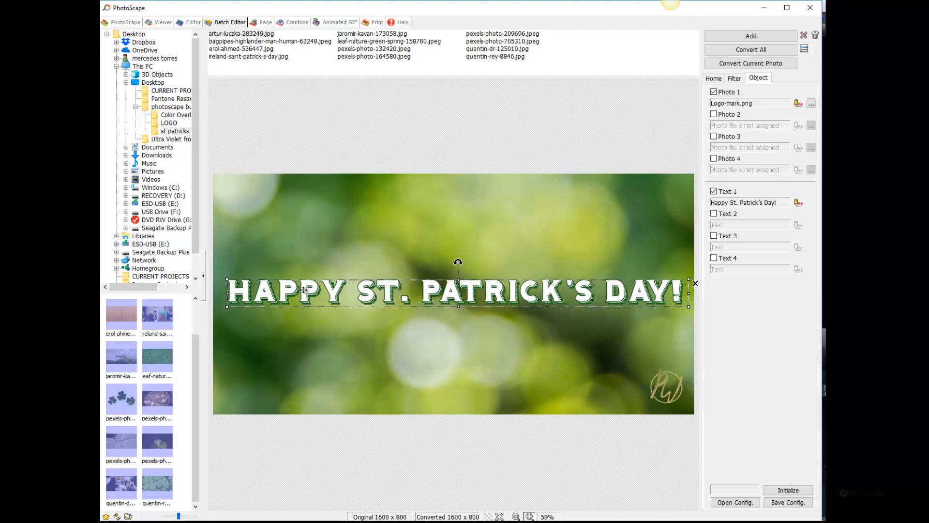
drag(433, 295, 433, 292)
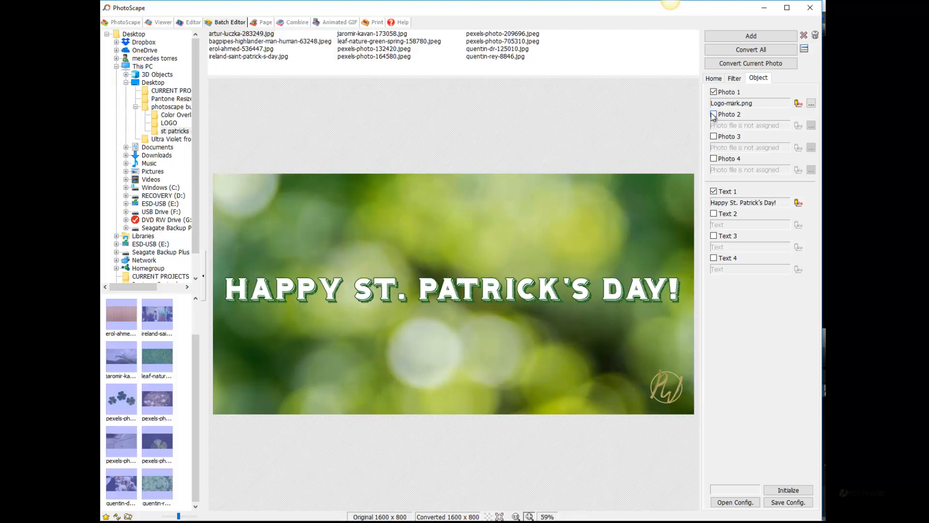
Step: Preview the bagpipes photo and add GREEN-OVERLAY.png from the Color Overlays folder as the Photo 2 object
click(255, 42)
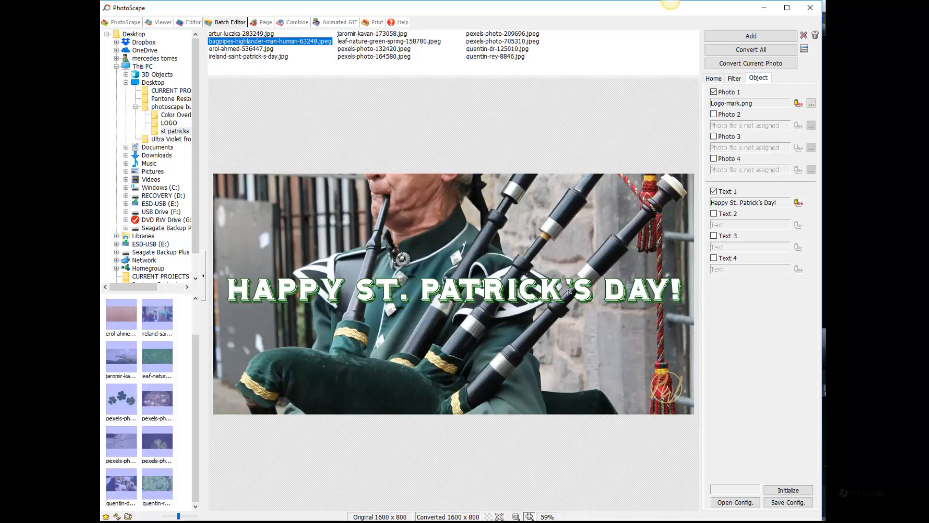
click(714, 116)
click(738, 124)
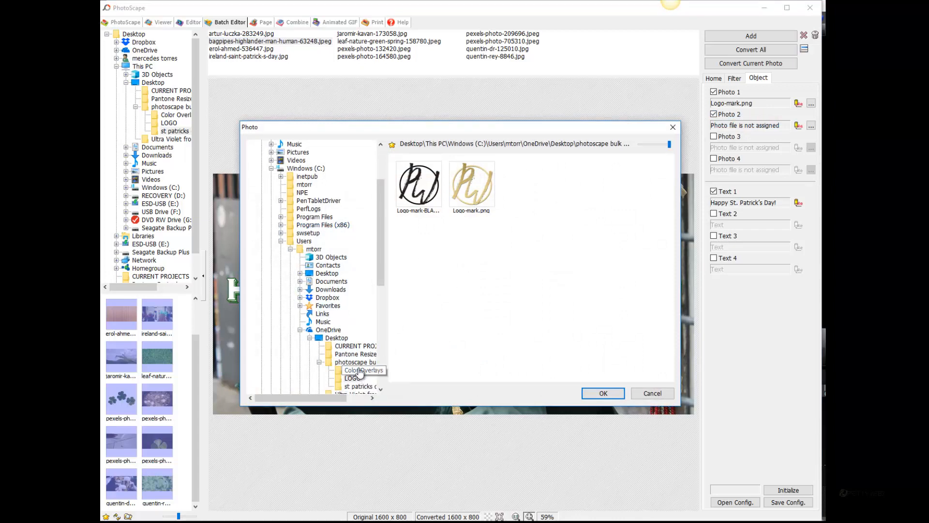
click(361, 370)
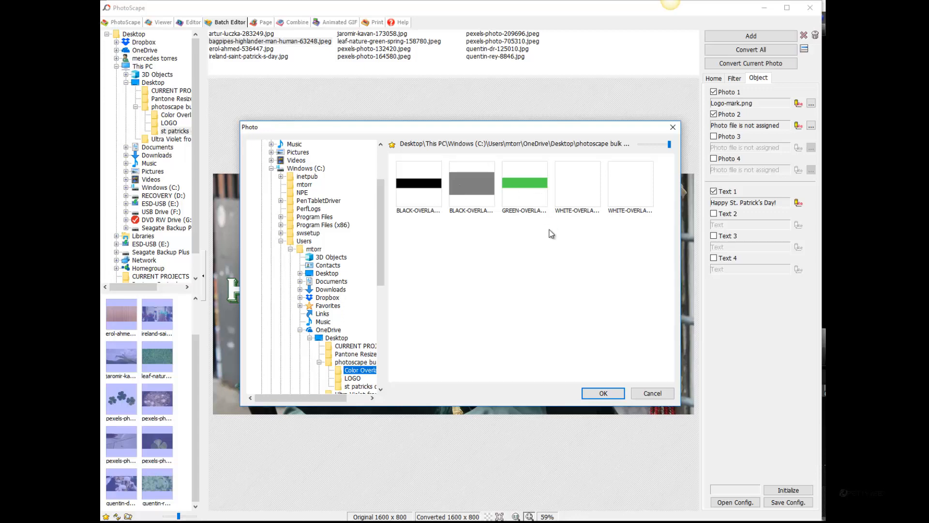
click(520, 187)
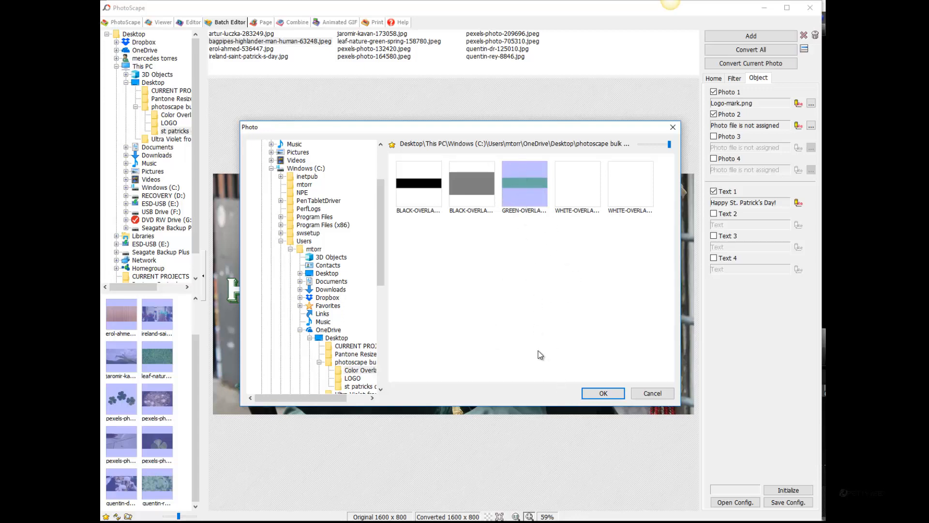
click(603, 394)
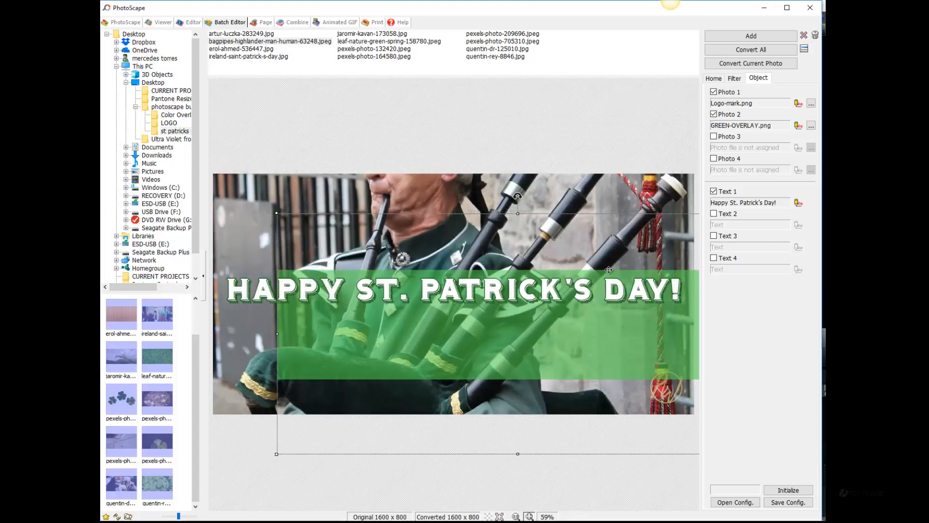
Step: Align the green overlay with the photo's sides and stretch it vertically until it covers the whole image
drag(479, 240, 415, 210)
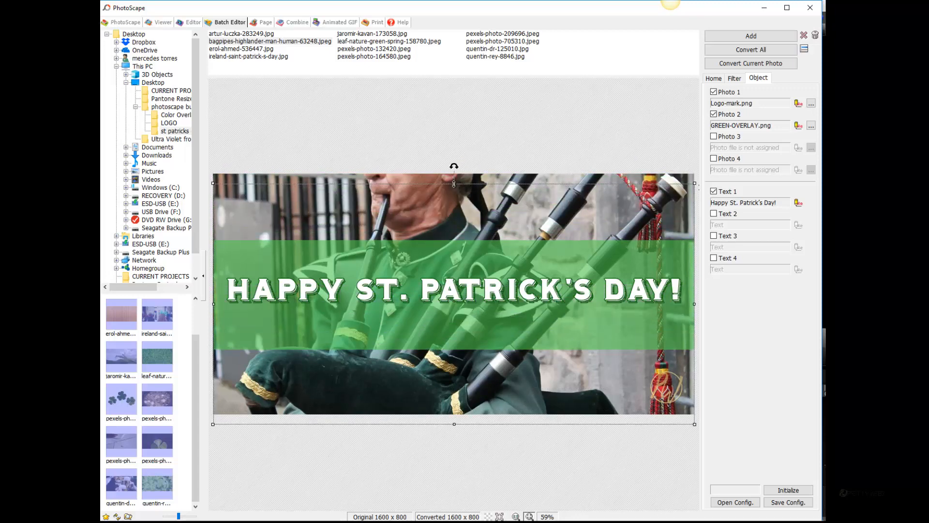
mouse_move(453, 183)
mouse_down()
mouse_move(454, 98)
mouse_move(453, 135)
mouse_move(440, 143)
mouse_move(433, 66)
mouse_move(442, 179)
mouse_up()
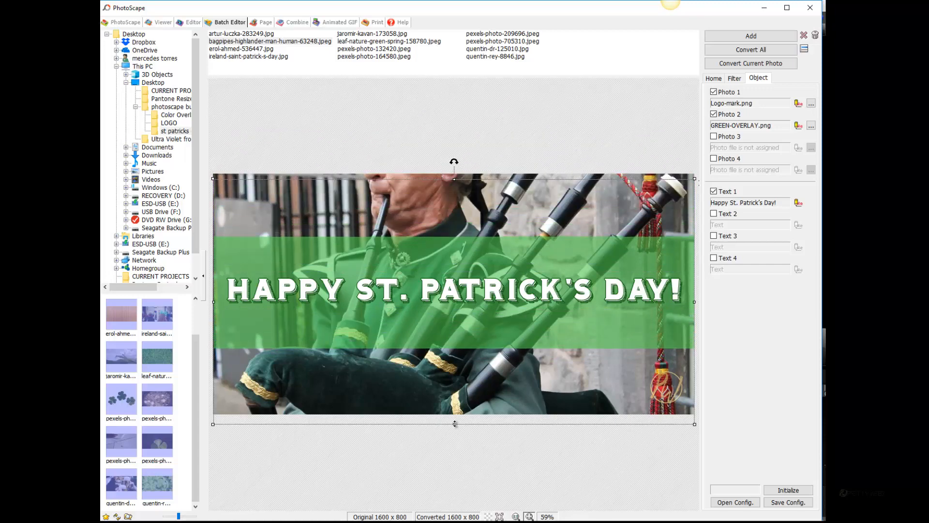
drag(454, 424, 462, 517)
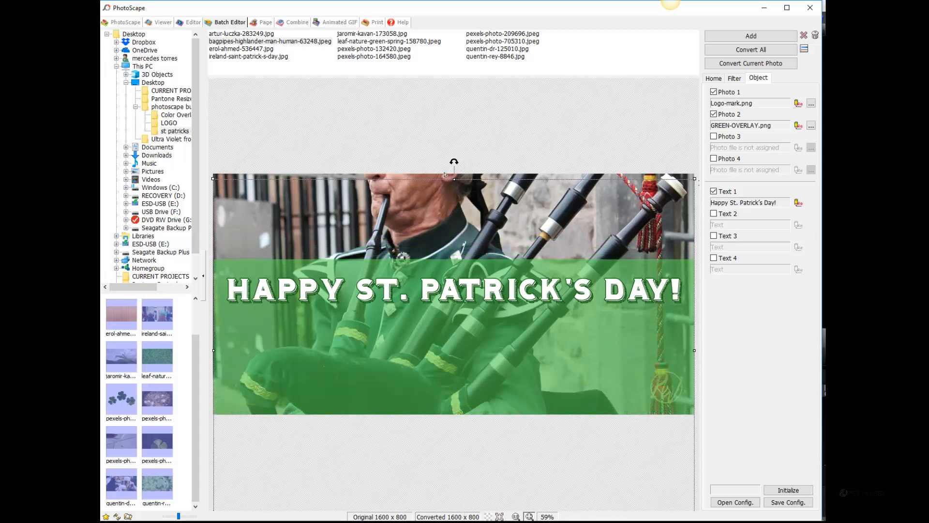
drag(454, 179, 439, 195)
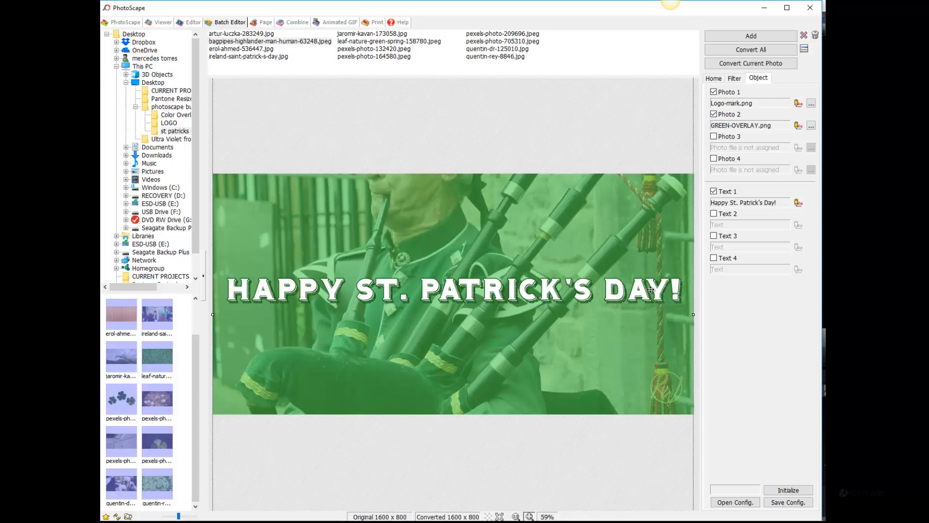
Step: Preview the other photos in the batch list to check how the greeting, green overlay and logo look on each
click(263, 49)
click(263, 56)
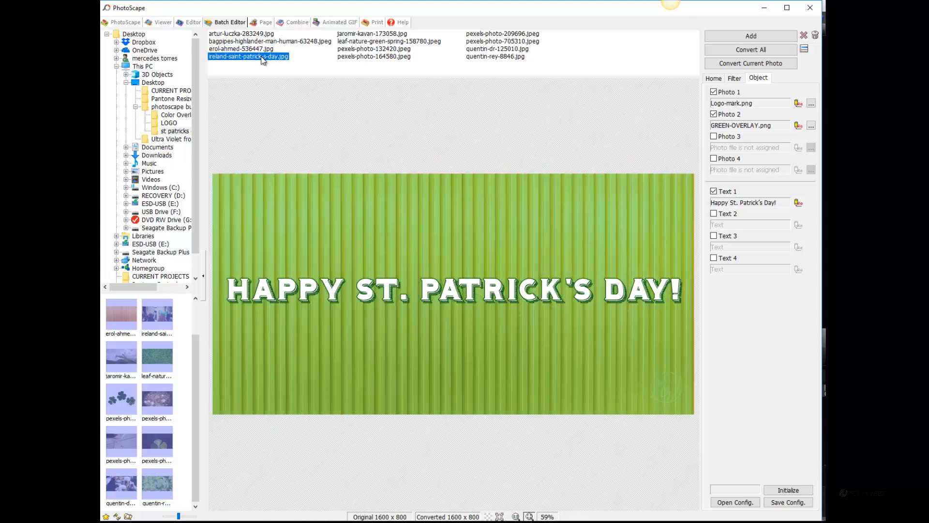
click(262, 49)
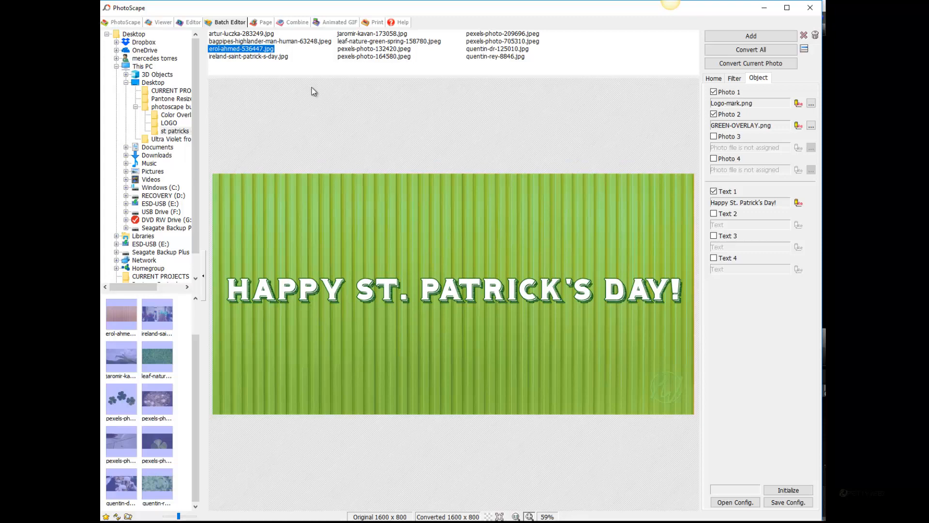
click(243, 58)
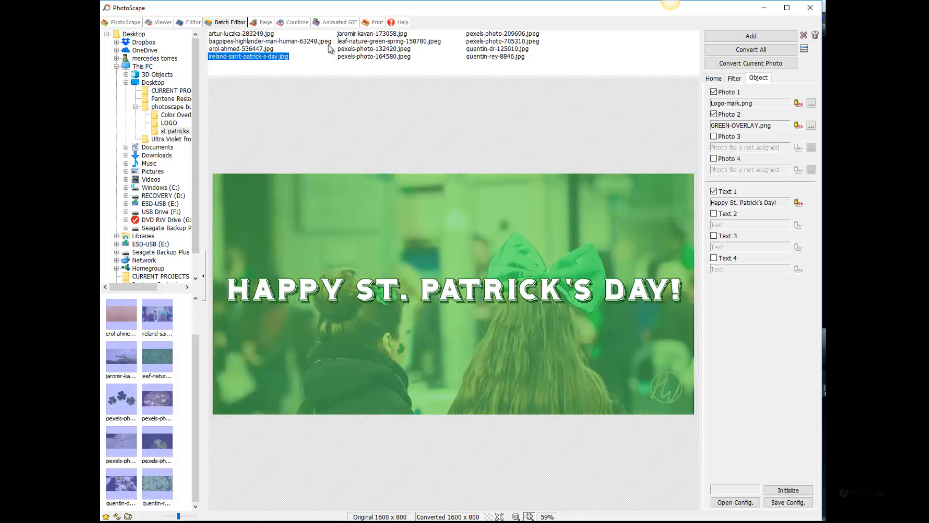
click(364, 34)
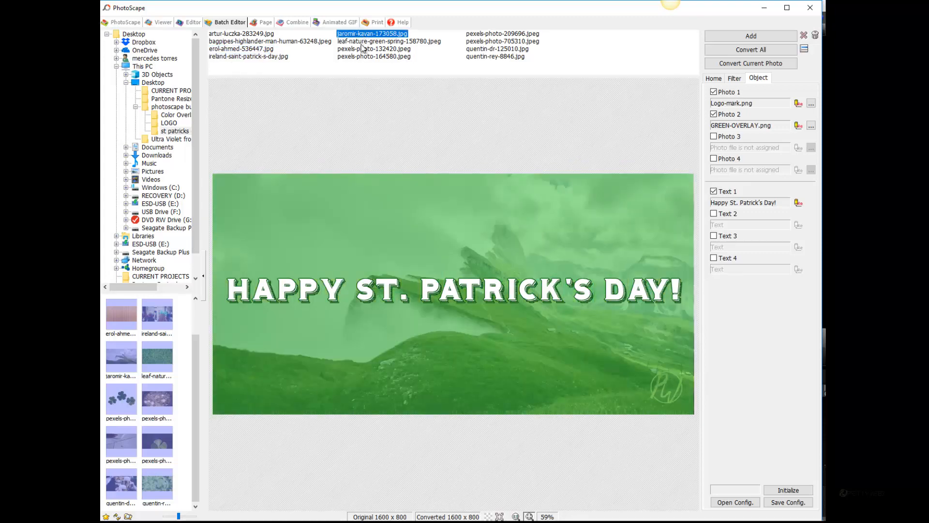
click(363, 44)
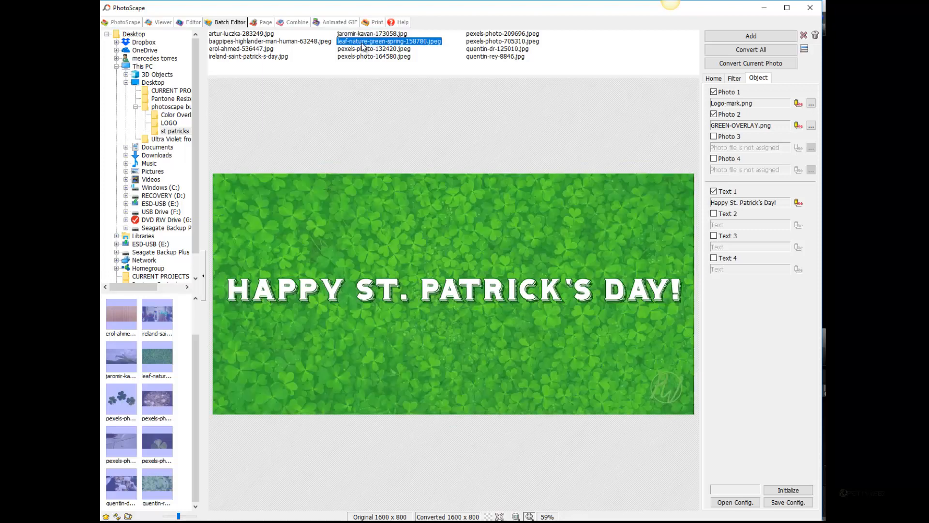
click(366, 49)
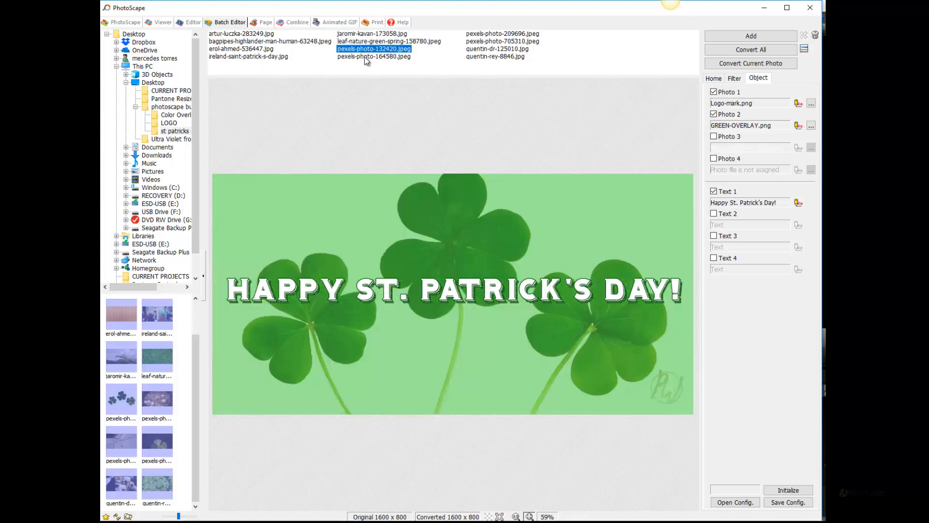
click(365, 57)
click(480, 34)
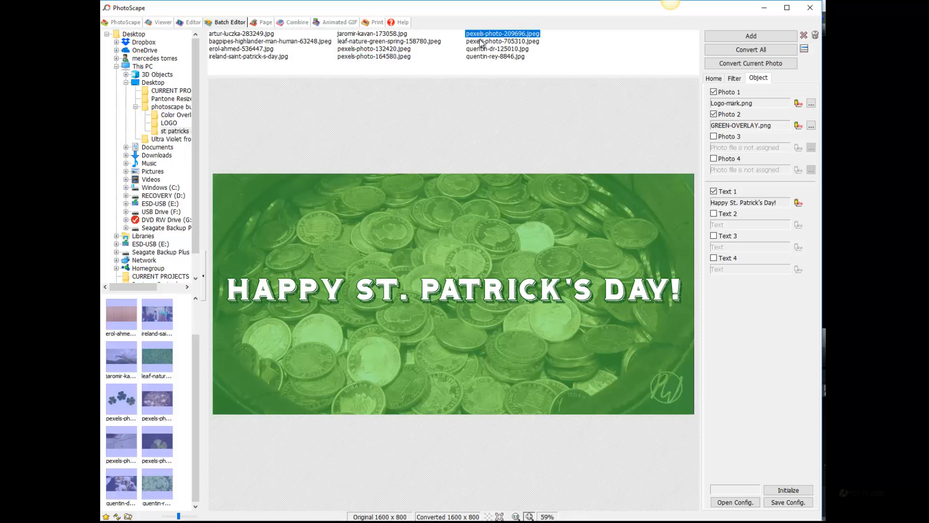
click(482, 42)
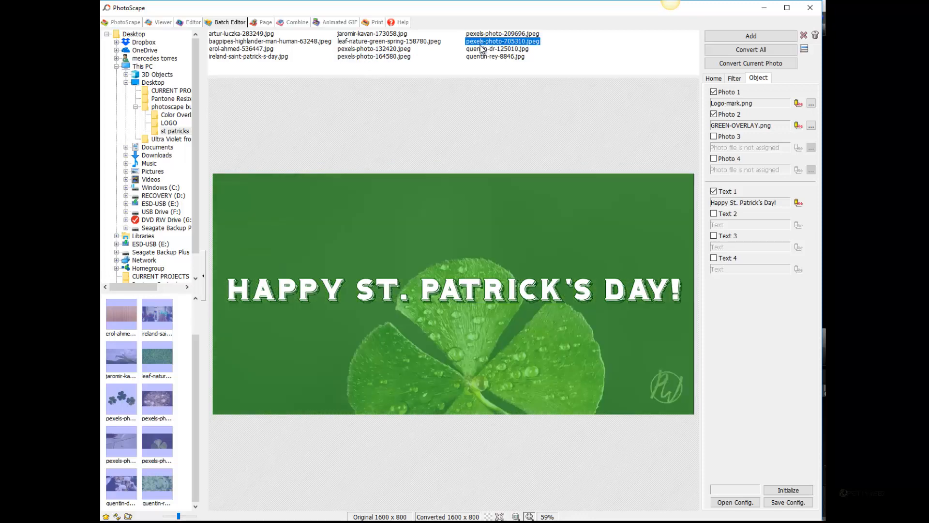
click(482, 49)
click(481, 57)
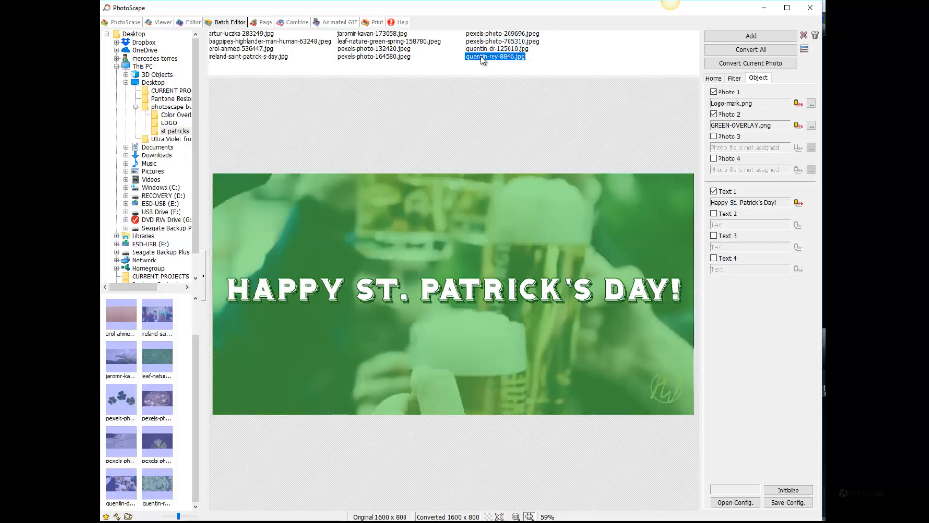
scroll(635, 448, down, 1)
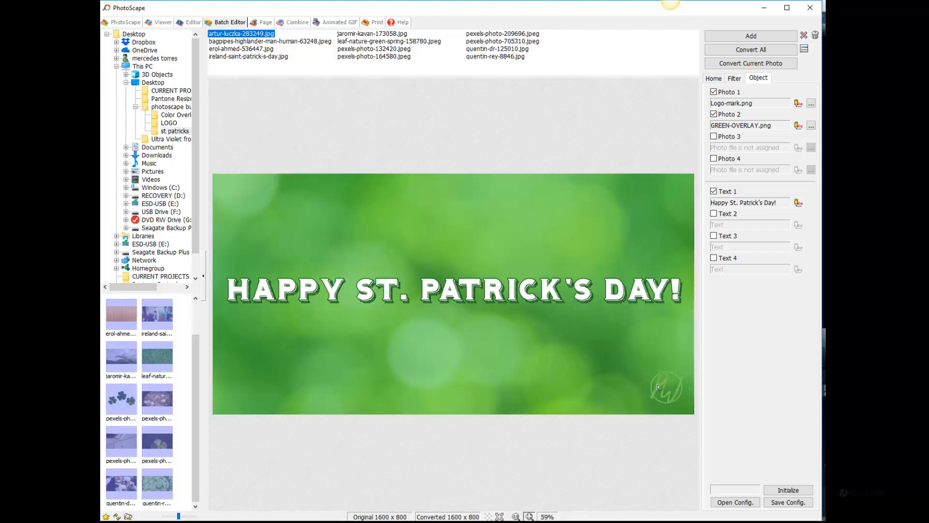
Step: Disable the Photo 1 logo and add Logo-mark.png from the LOGO folder as the Photo 3 object
click(713, 92)
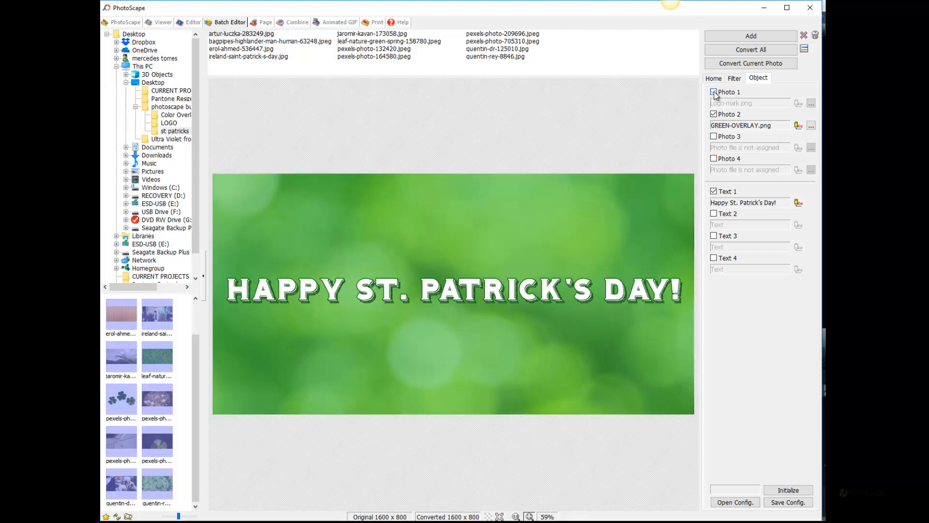
click(713, 136)
click(716, 147)
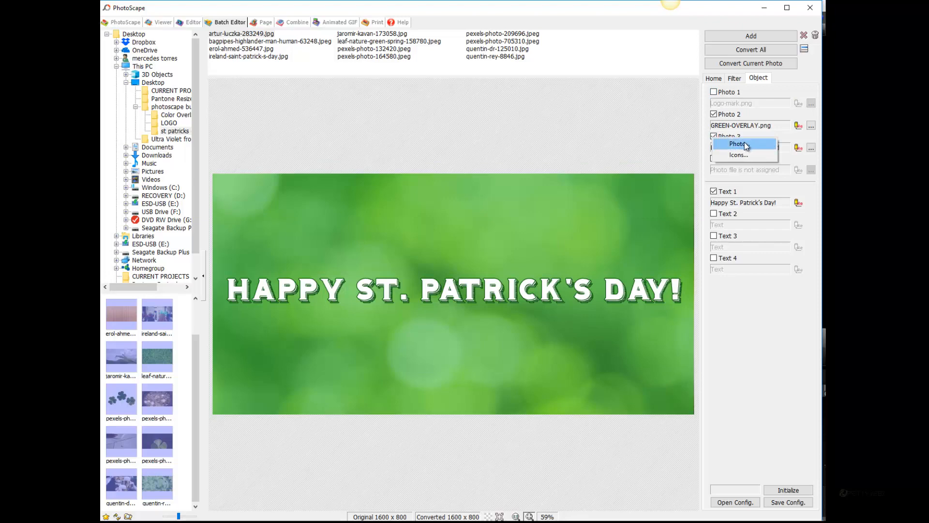
click(746, 142)
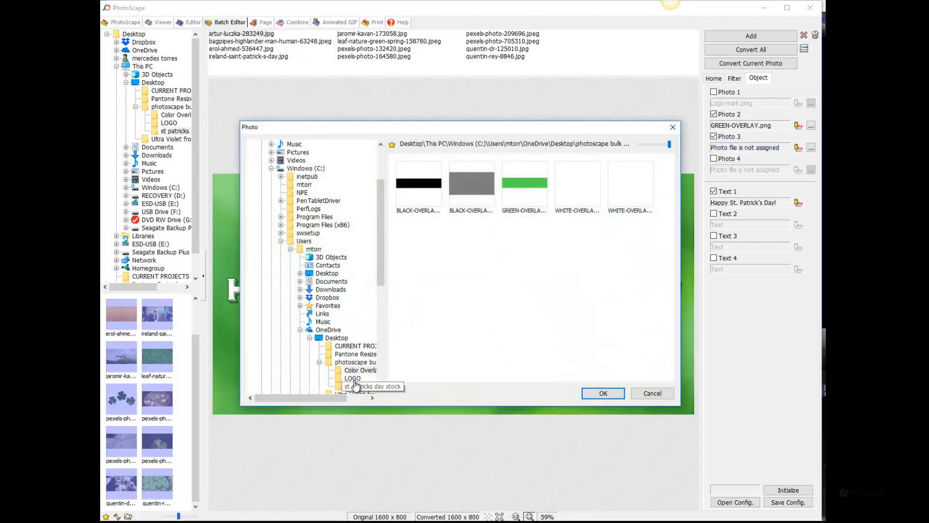
click(352, 378)
click(472, 187)
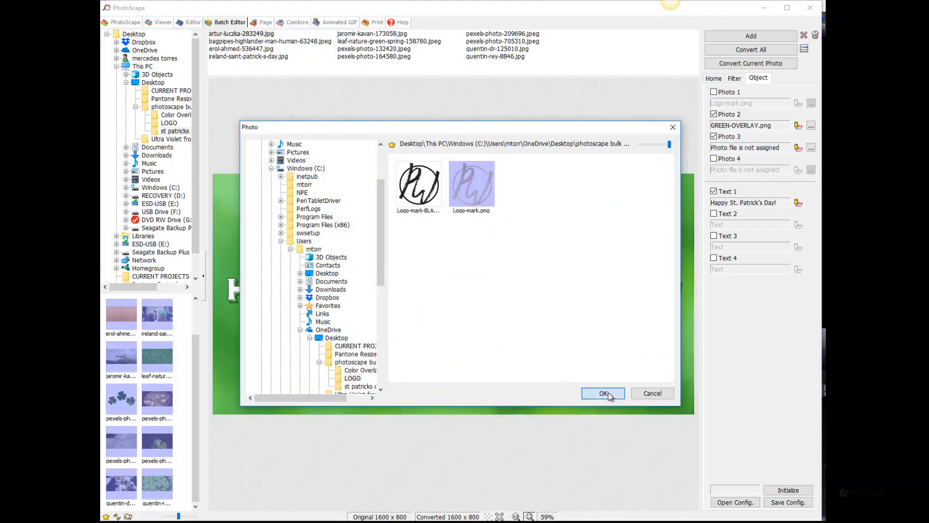
click(603, 393)
Step: Shrink the new logo into the photo's bottom-right corner and set its opacity to 150
drag(280, 254, 634, 374)
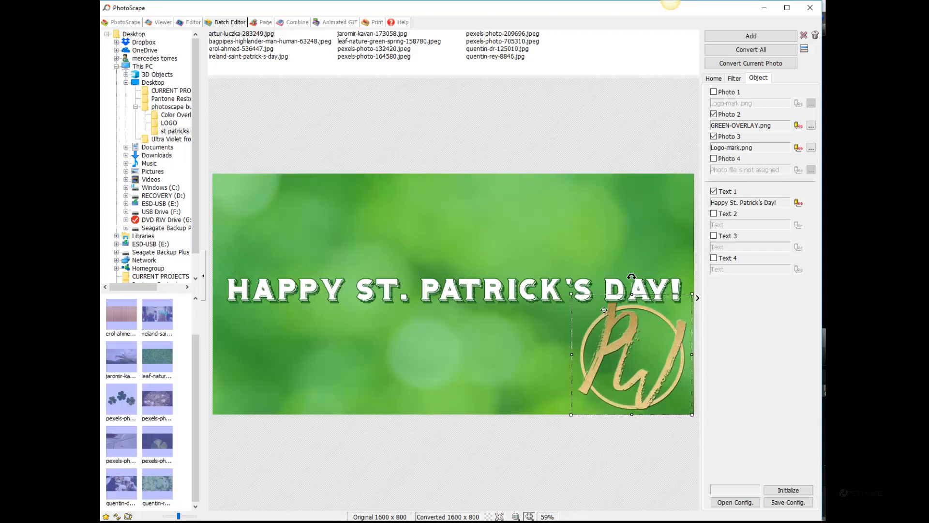
drag(571, 294, 659, 384)
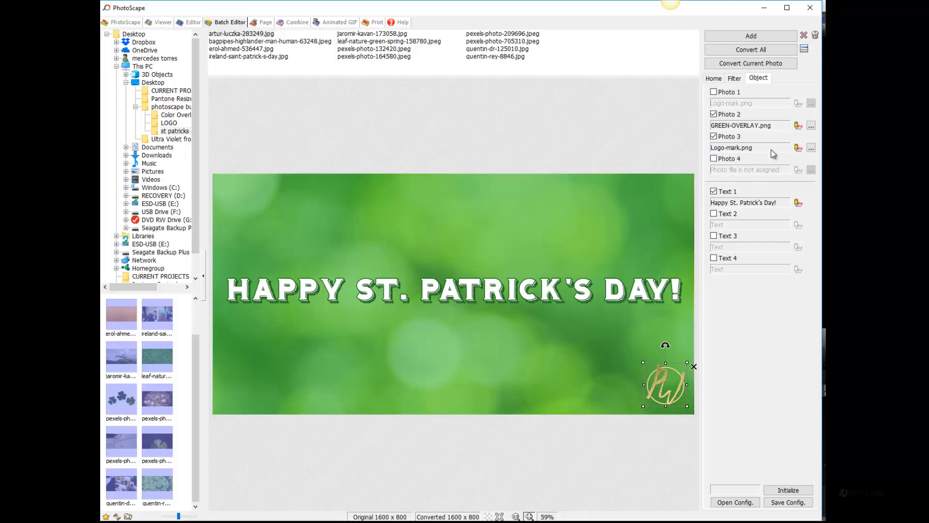
click(798, 148)
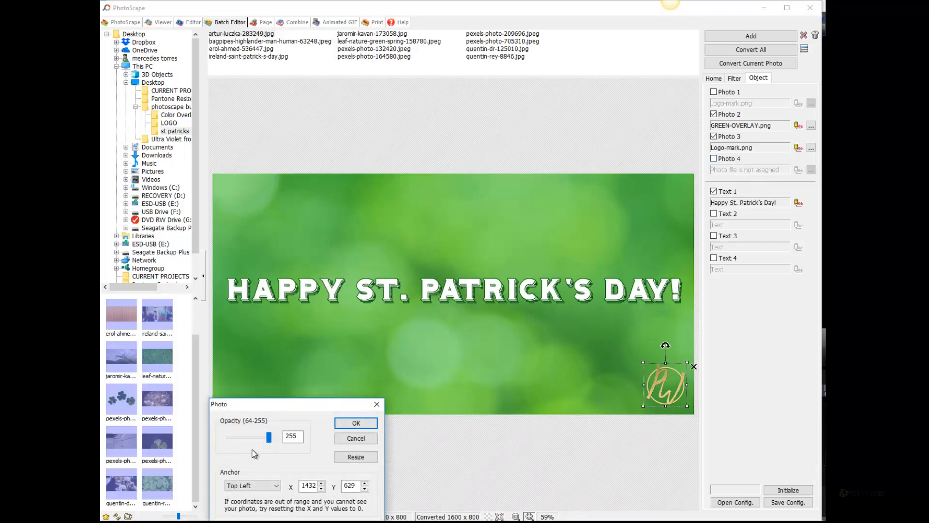
drag(297, 436, 238, 435)
text(150)
key(Return)
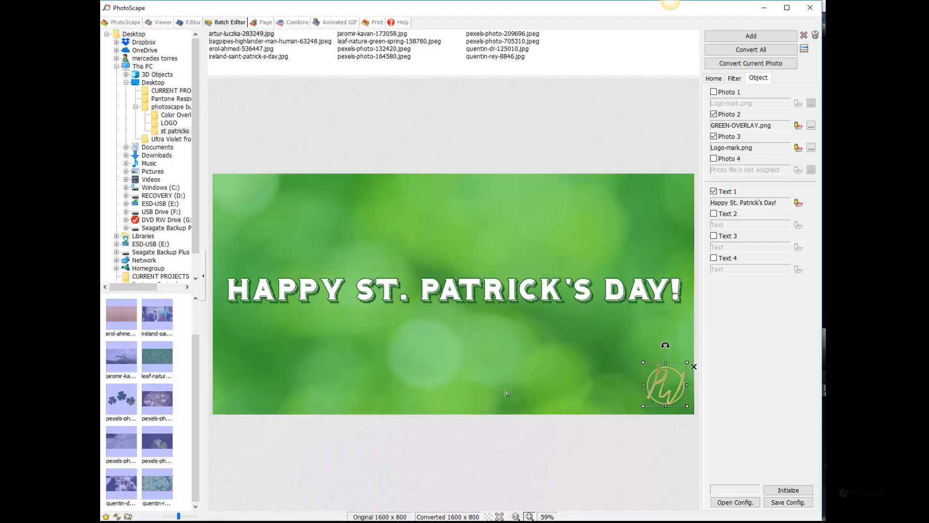
Step: Reduce the logo slightly more, keeping it near the photo's bottom-right corner, and deselect it
drag(680, 392, 676, 391)
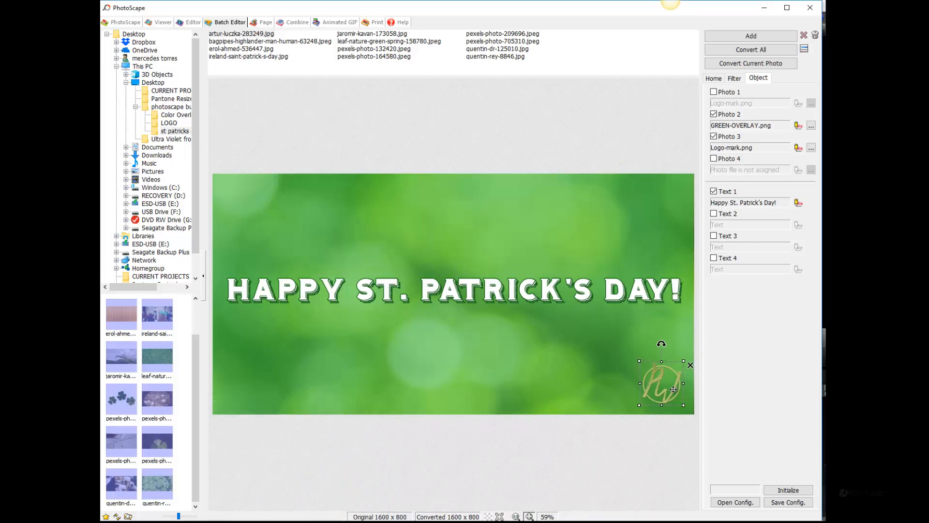
drag(640, 361, 652, 374)
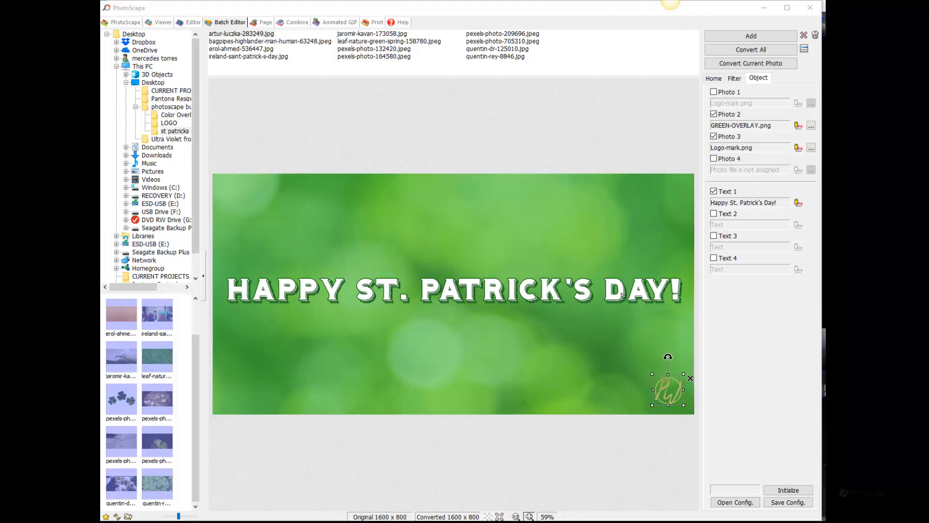
click(649, 463)
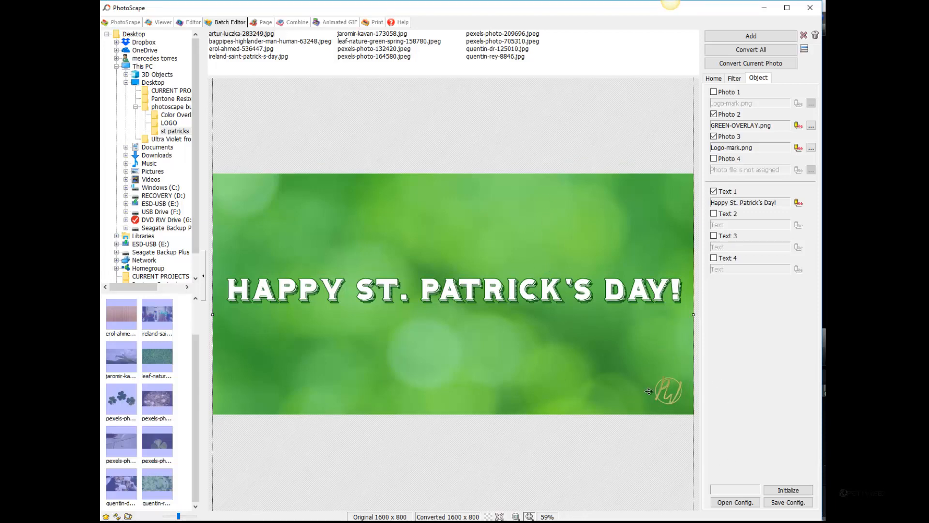
Step: Try moving the logo above the greeting, and return it to the photo's bottom-right corner
click(670, 394)
drag(671, 393, 436, 259)
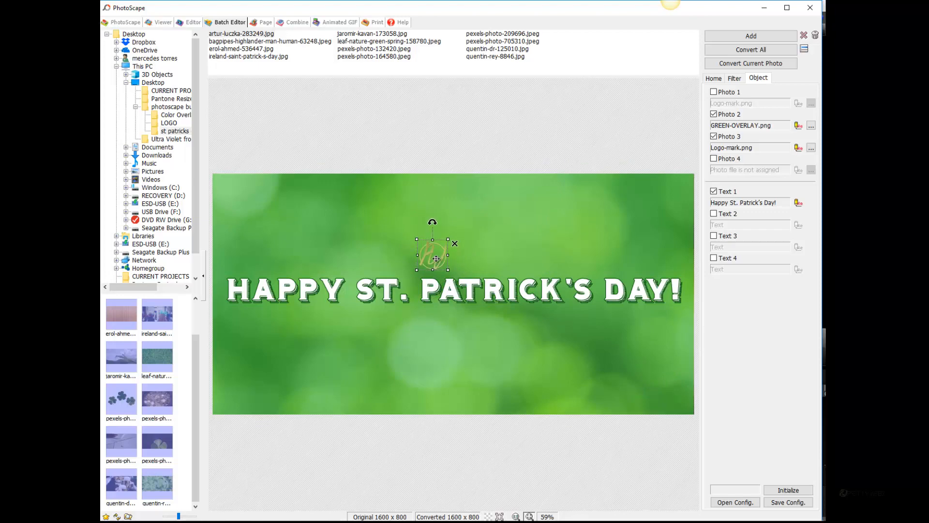
click(424, 372)
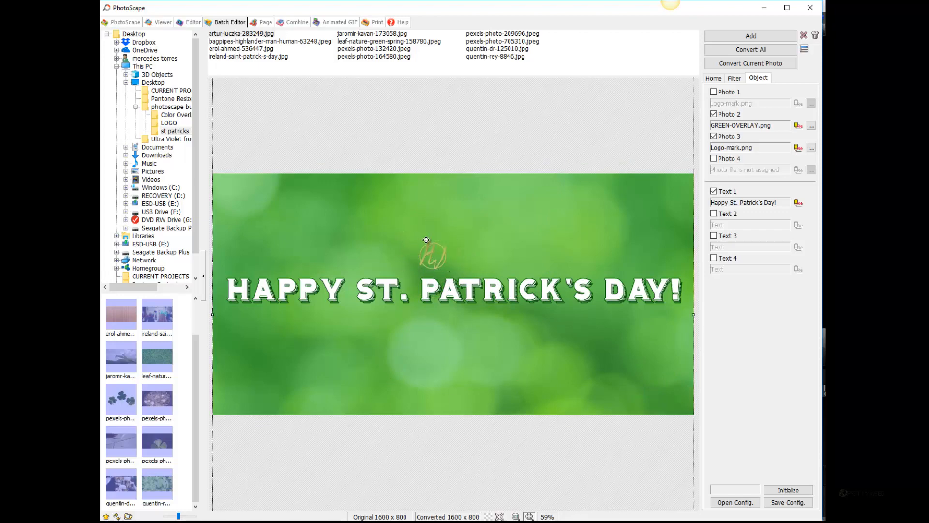
drag(435, 250, 672, 393)
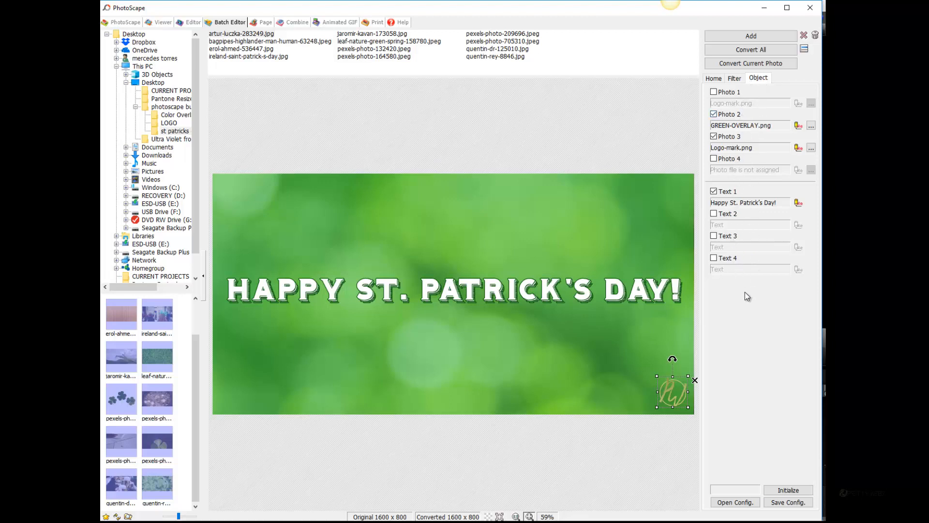
click(734, 79)
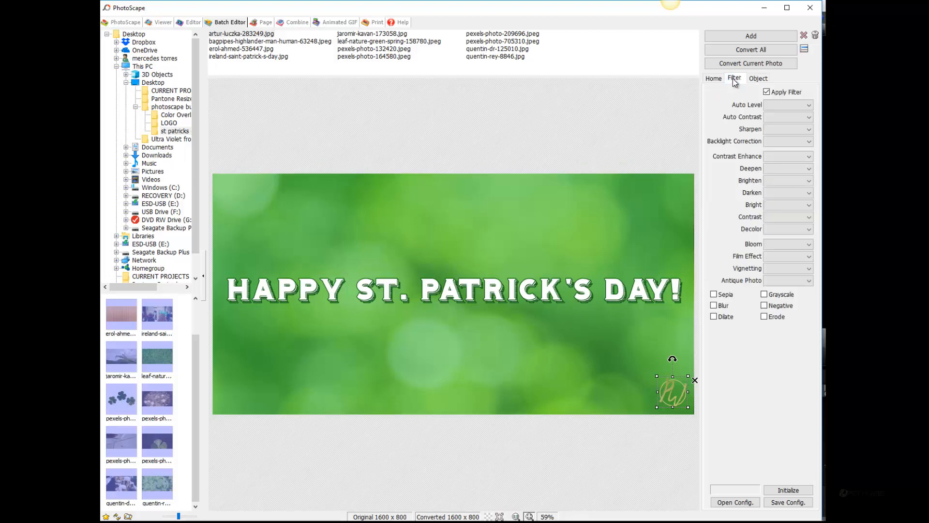
click(785, 105)
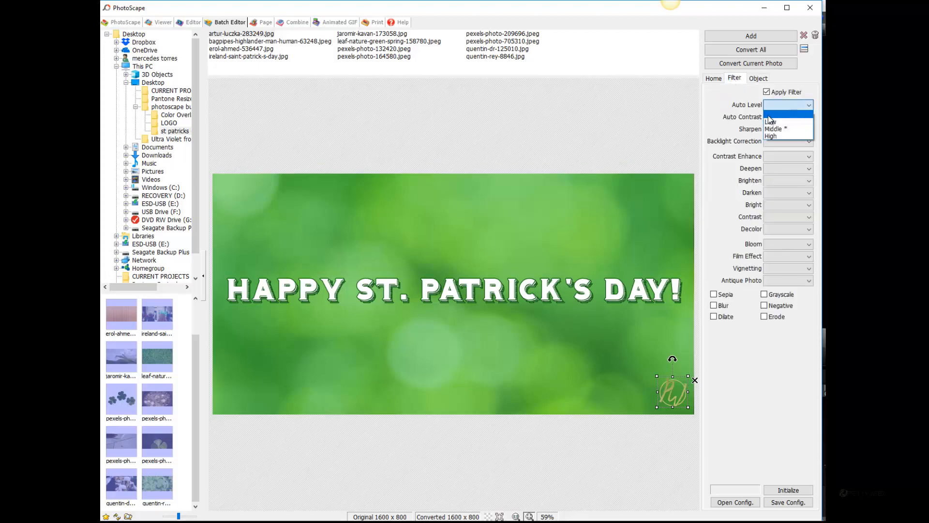
click(780, 112)
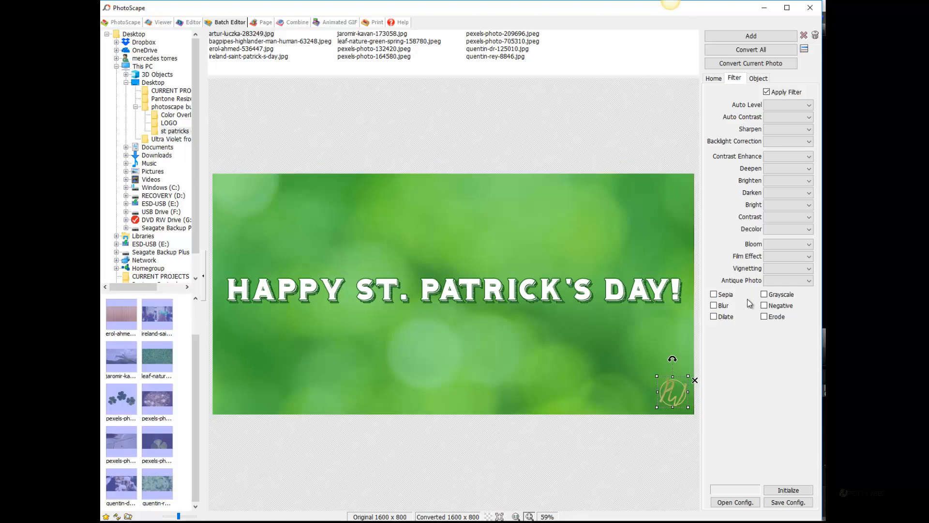
Step: Turn off the green overlay in Photo 2, keep the Photo 3 logo enabled, and preview the bagpipes photo
click(758, 77)
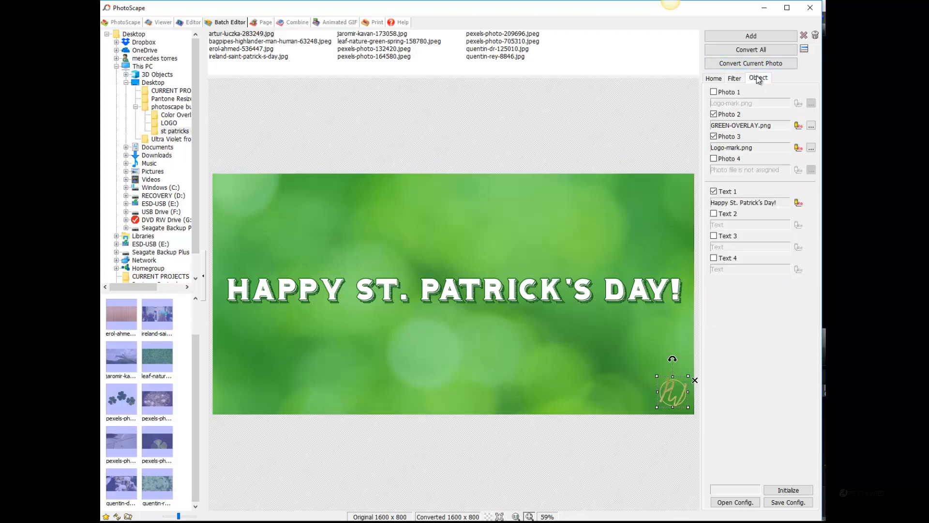
click(714, 137)
click(715, 136)
click(713, 114)
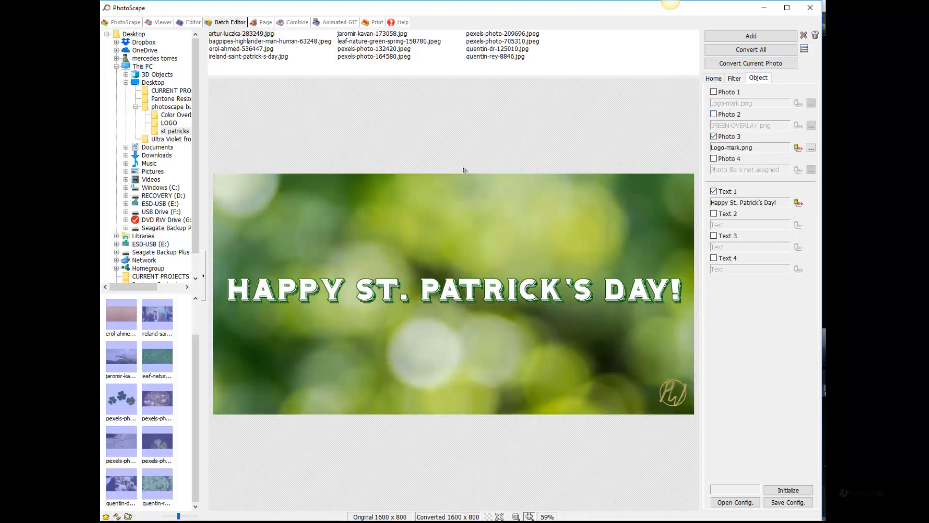
click(241, 42)
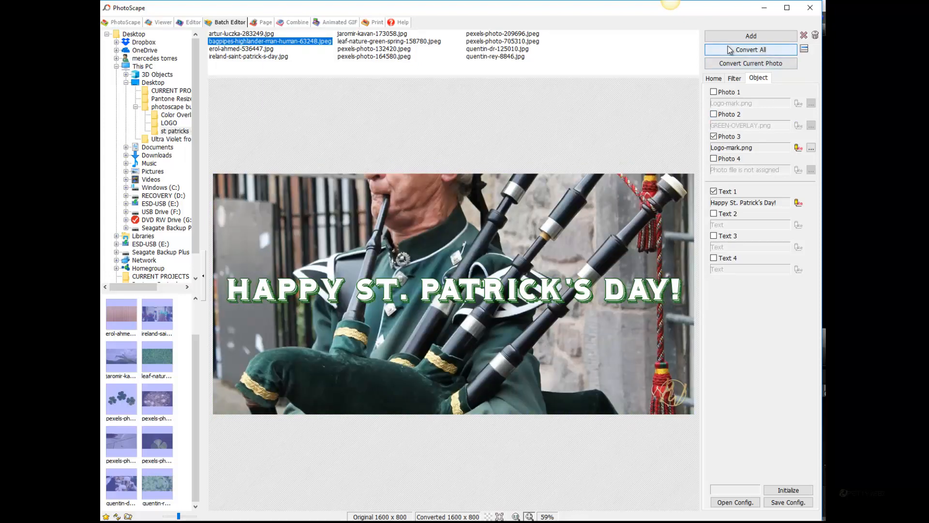
Step: Try the Decolor filter on the bagpipes photo at -3, -1 and -10
click(734, 78)
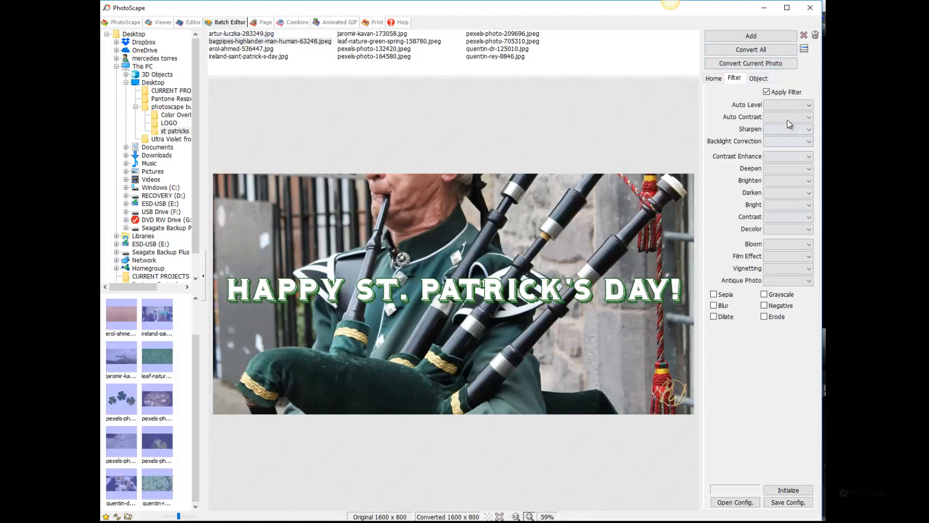
click(789, 229)
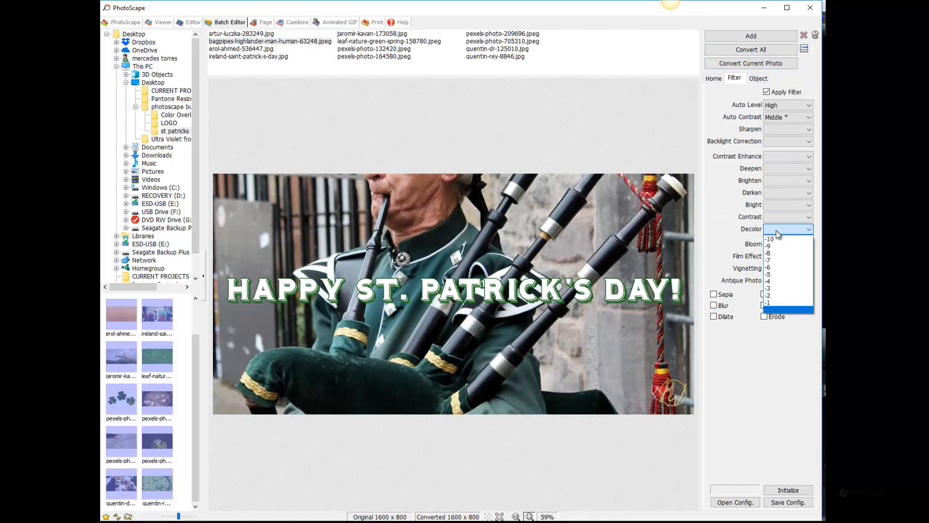
click(777, 289)
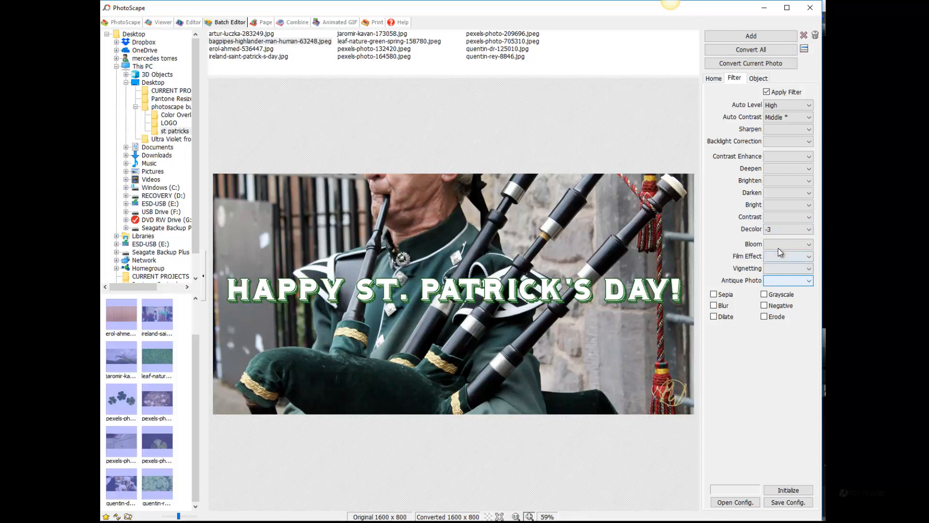
click(780, 229)
click(780, 304)
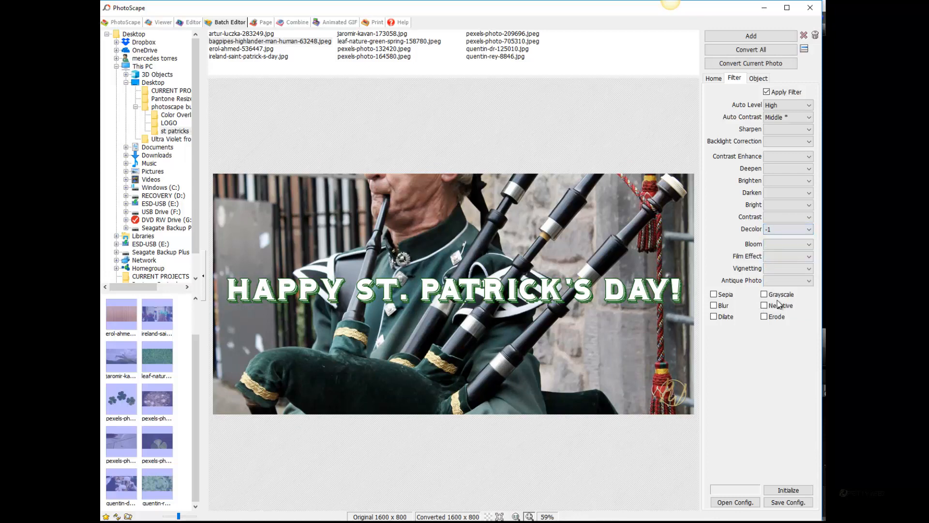
click(788, 233)
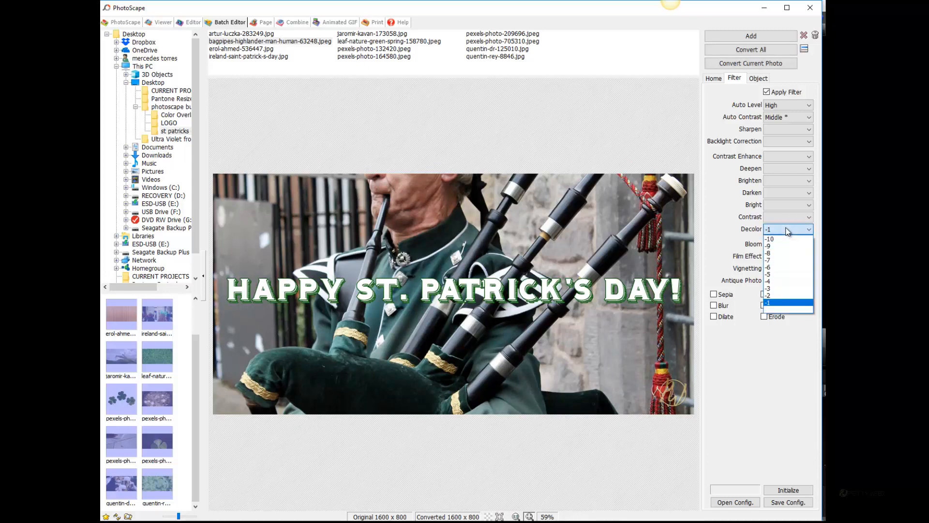
click(786, 241)
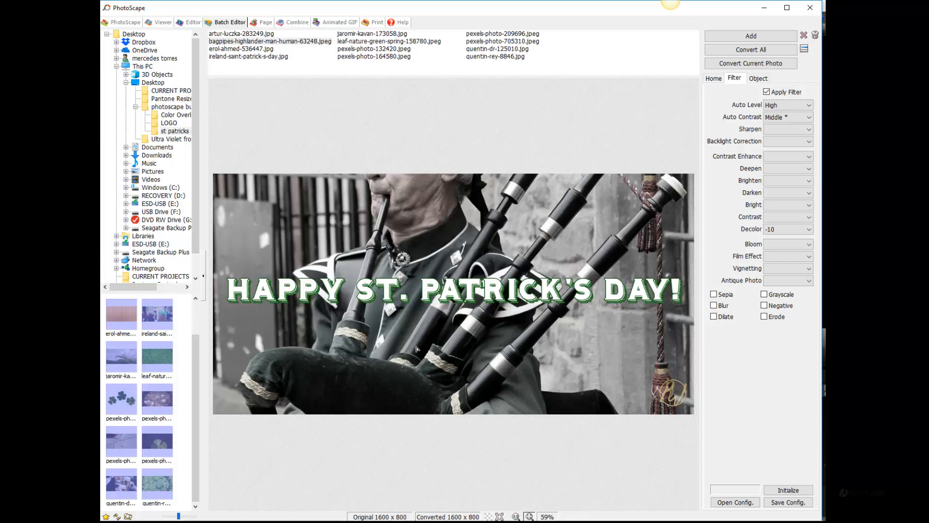
Step: Preview the Decolor effect on the other photos, including the clover leaves, return to the bagpipes photo, and clear the Decolor filter
click(394, 56)
click(392, 42)
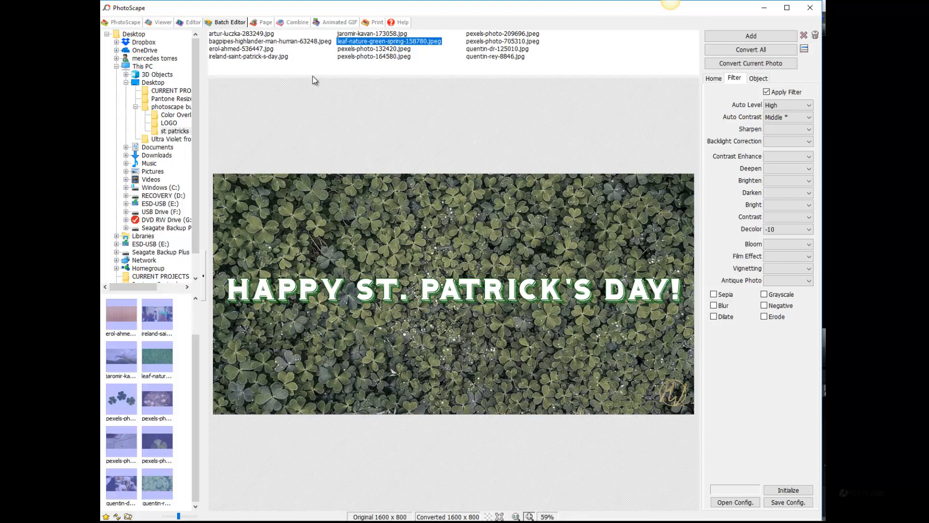
click(244, 35)
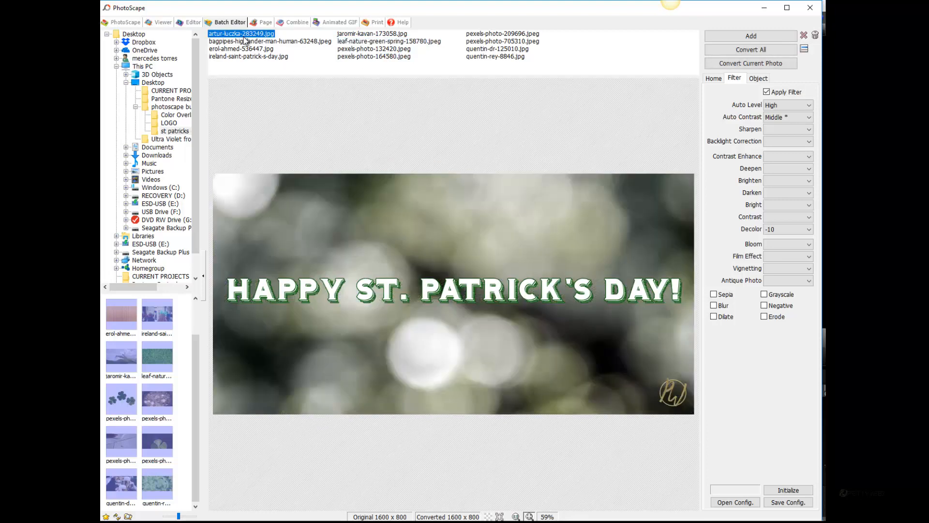
click(246, 41)
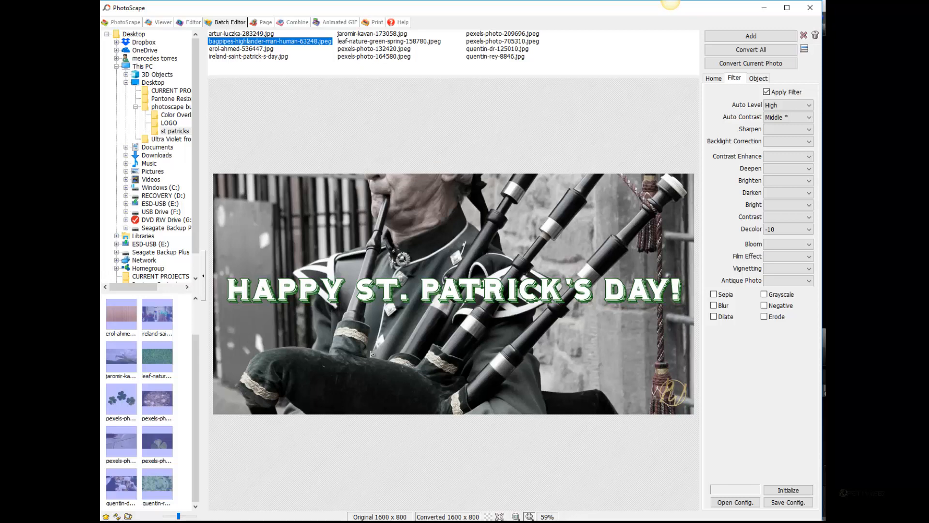
click(789, 230)
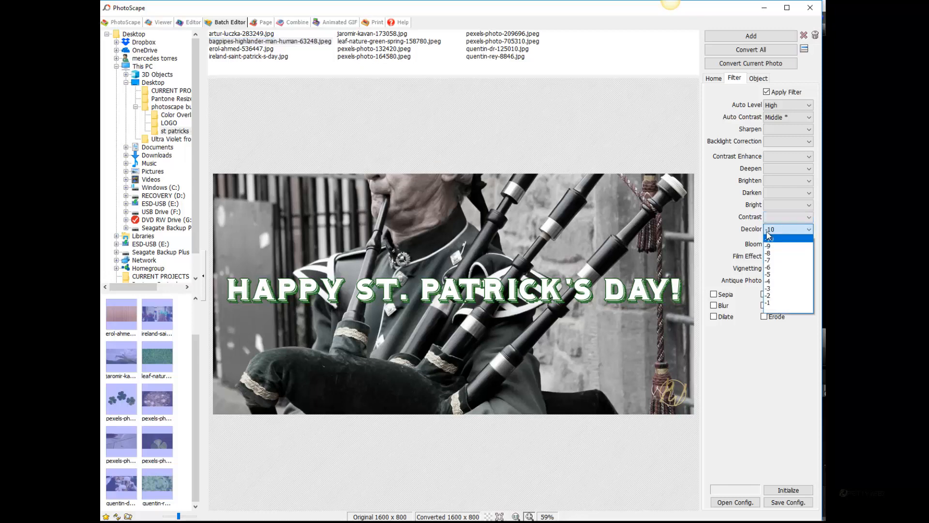
click(776, 310)
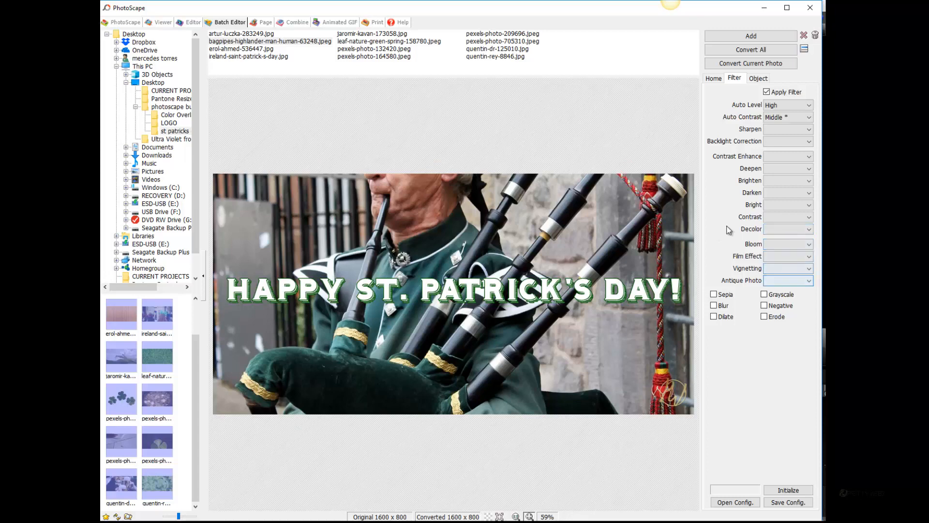
Step: Try Vignetting styles #7, #10, #2, #4 and #8 on the bagpipes photo, and clear the vignette
click(779, 269)
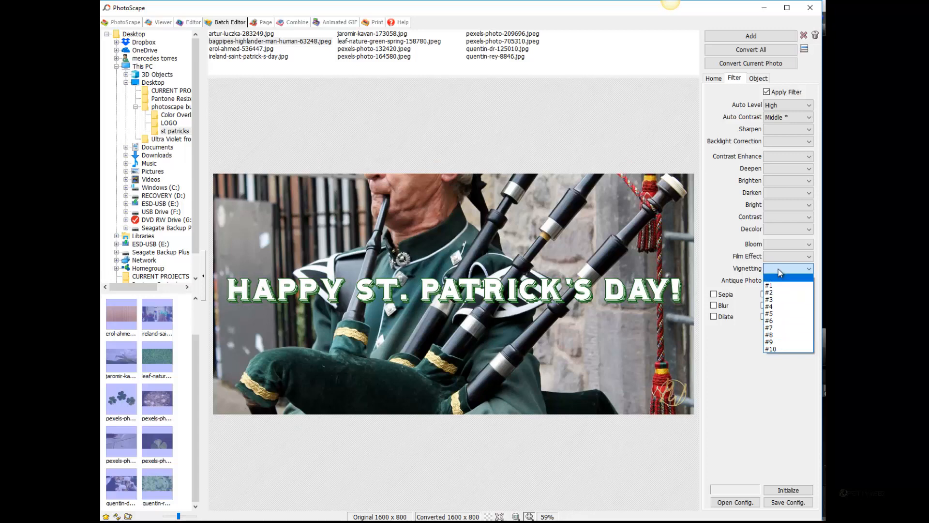
click(789, 328)
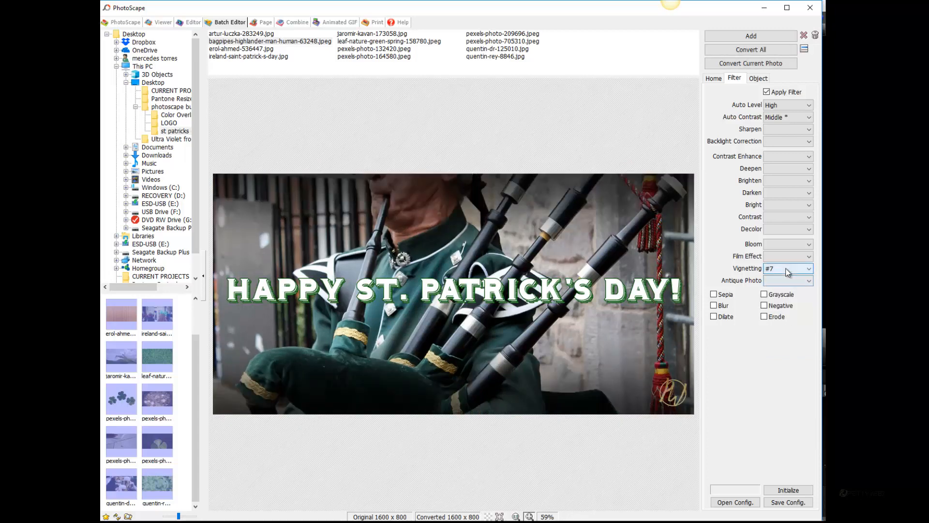
click(787, 272)
click(787, 352)
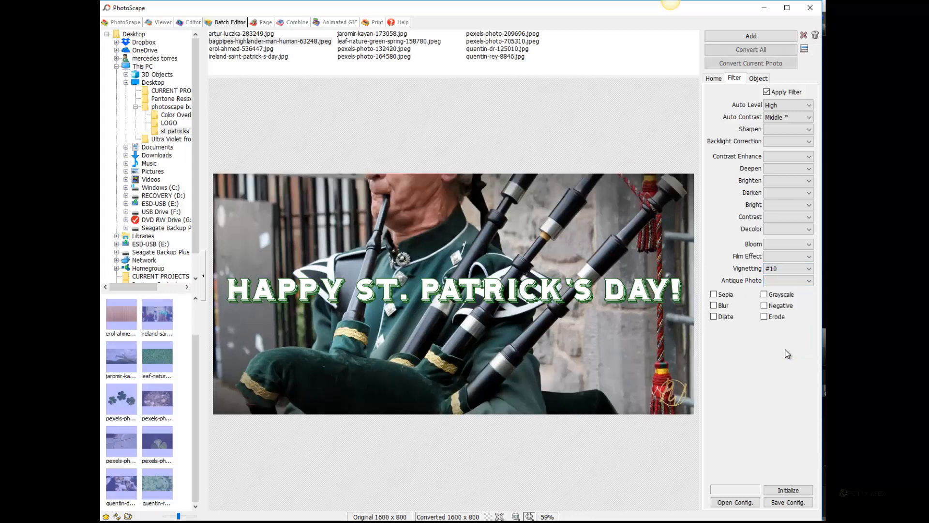
click(785, 269)
click(787, 290)
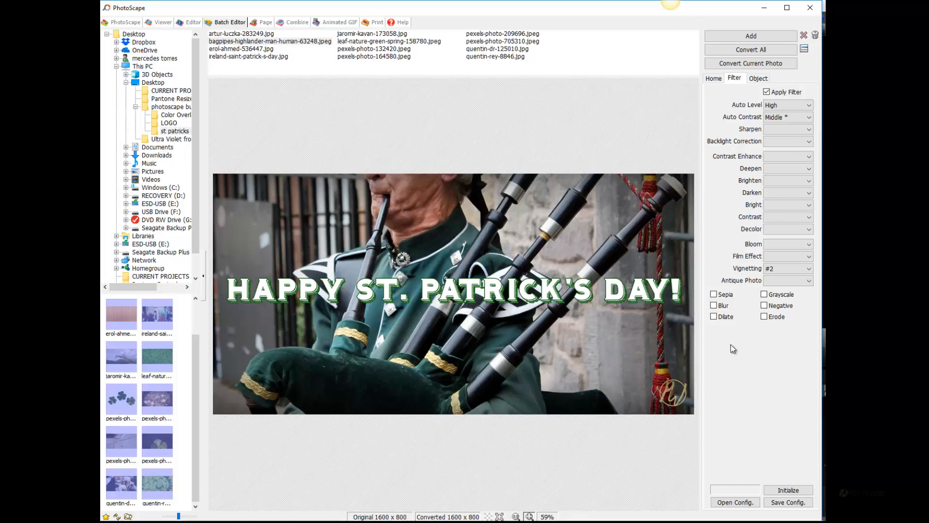
click(787, 270)
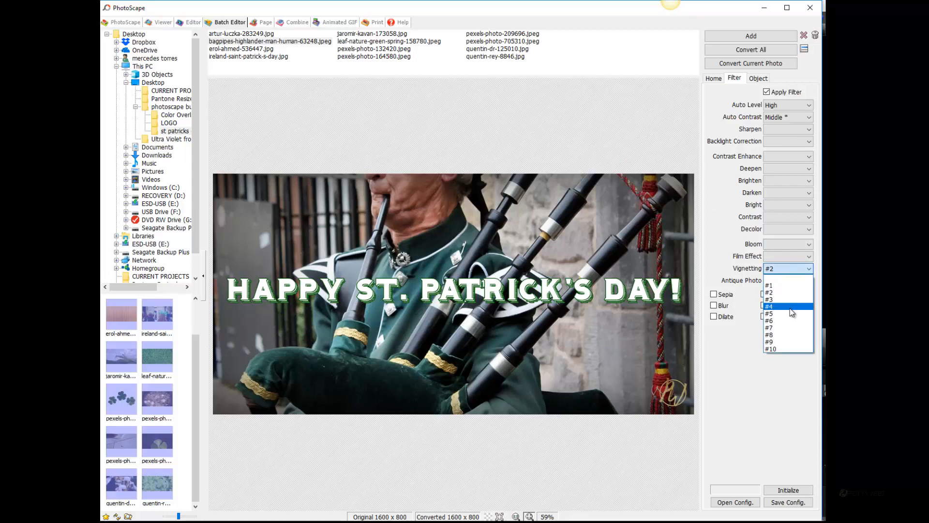
click(790, 307)
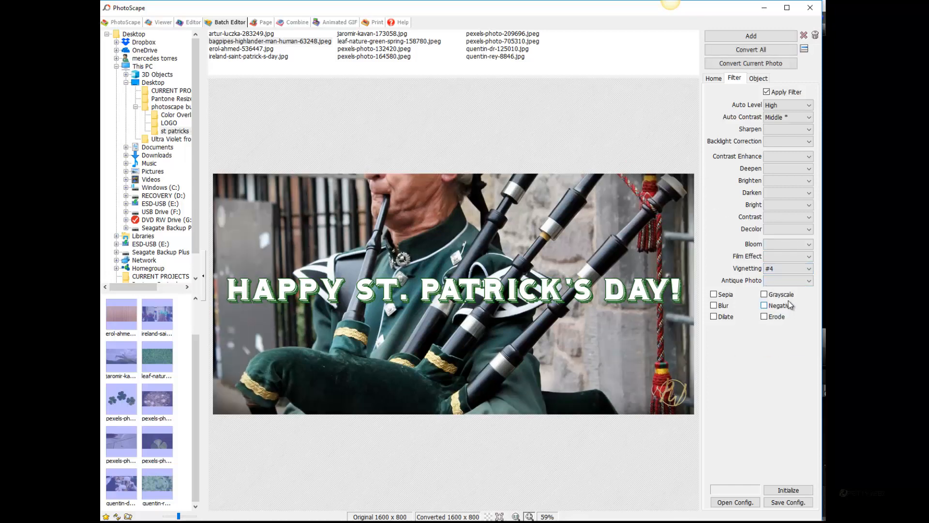
click(782, 270)
click(786, 337)
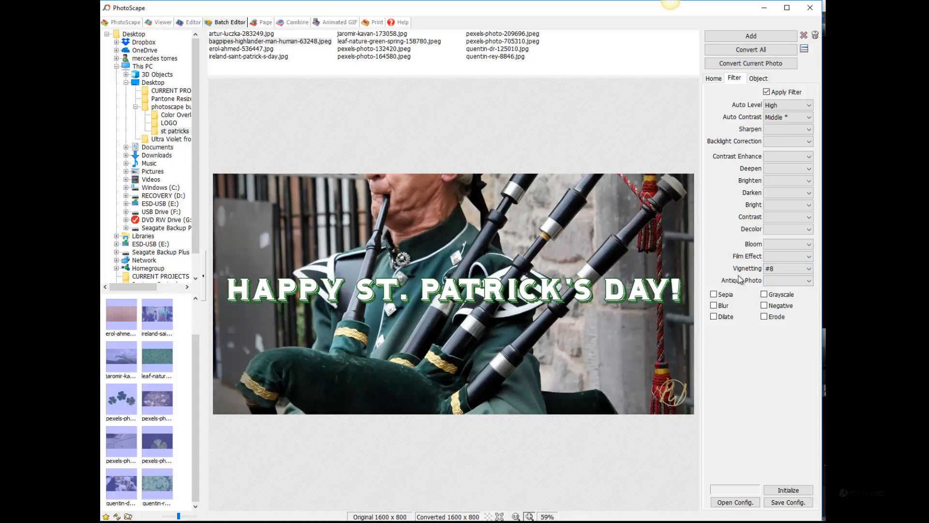
click(782, 270)
click(785, 278)
Step: Try Antique Photo effects 04, 02, 01 and 07 on the bagpipes photo, and clear the effect
click(780, 279)
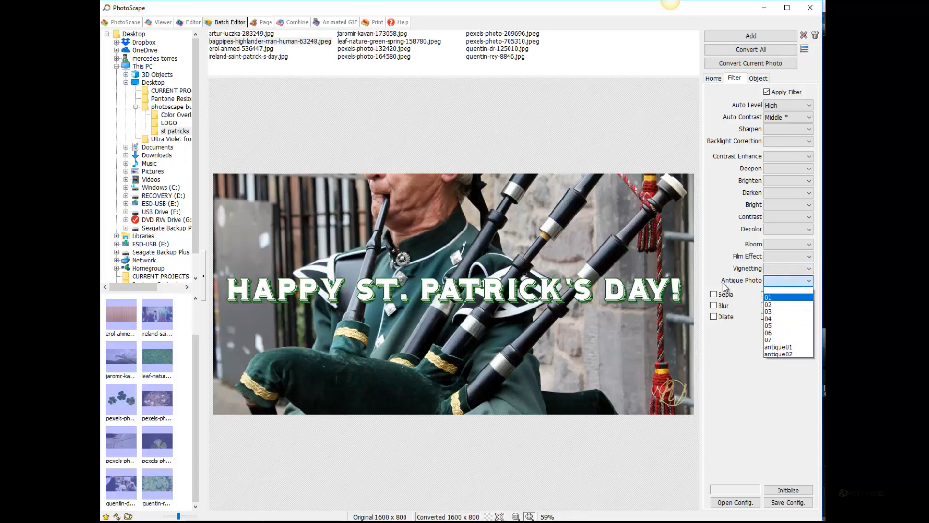
click(778, 320)
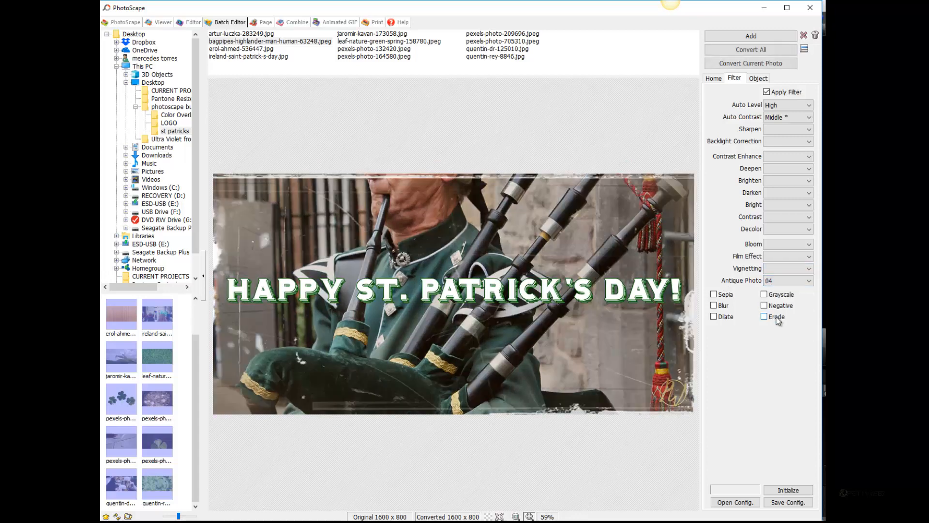
click(780, 280)
click(780, 304)
click(783, 282)
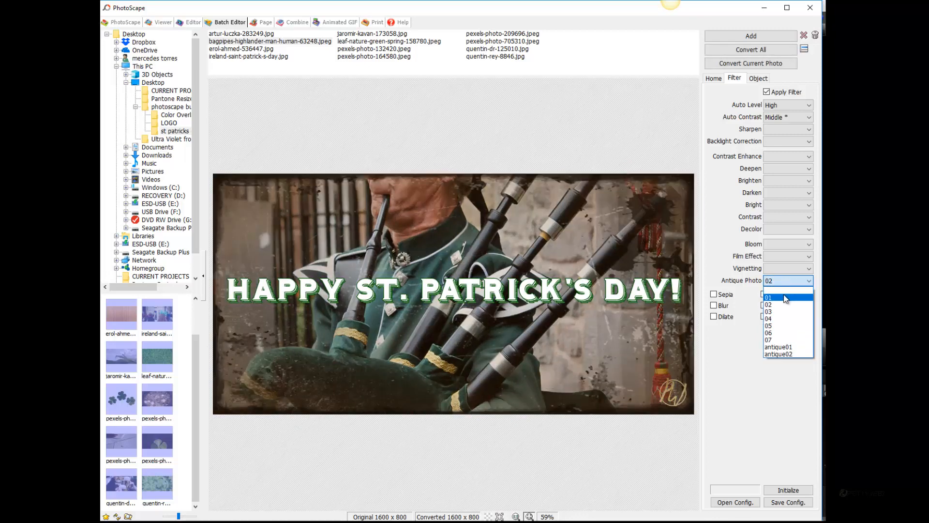
click(784, 296)
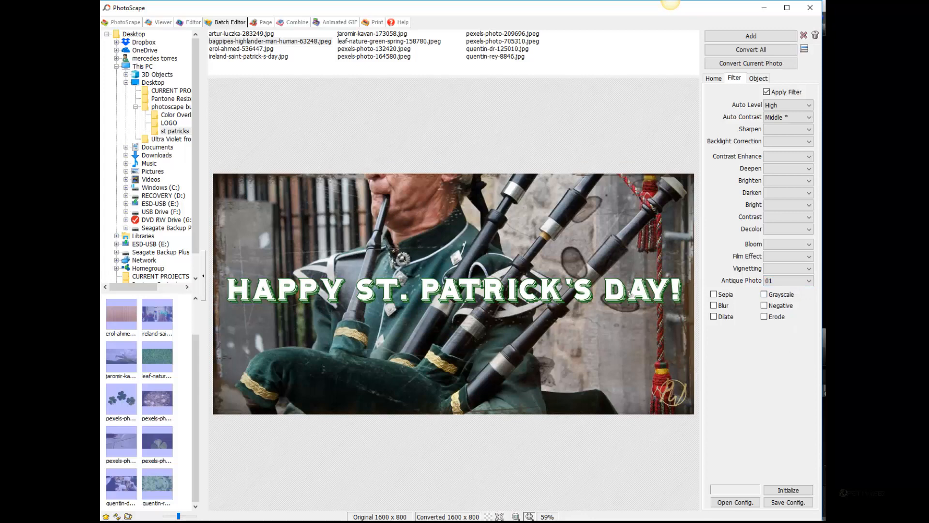
click(782, 282)
click(763, 323)
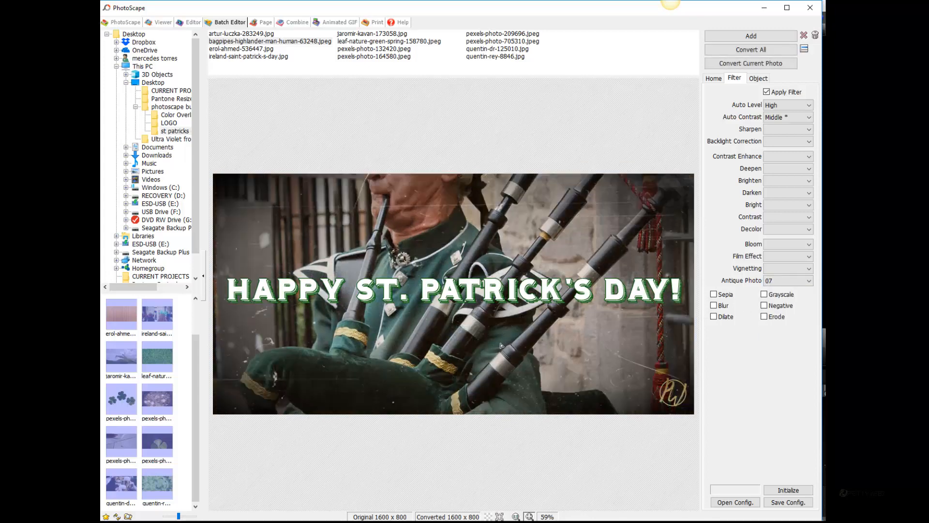
click(777, 282)
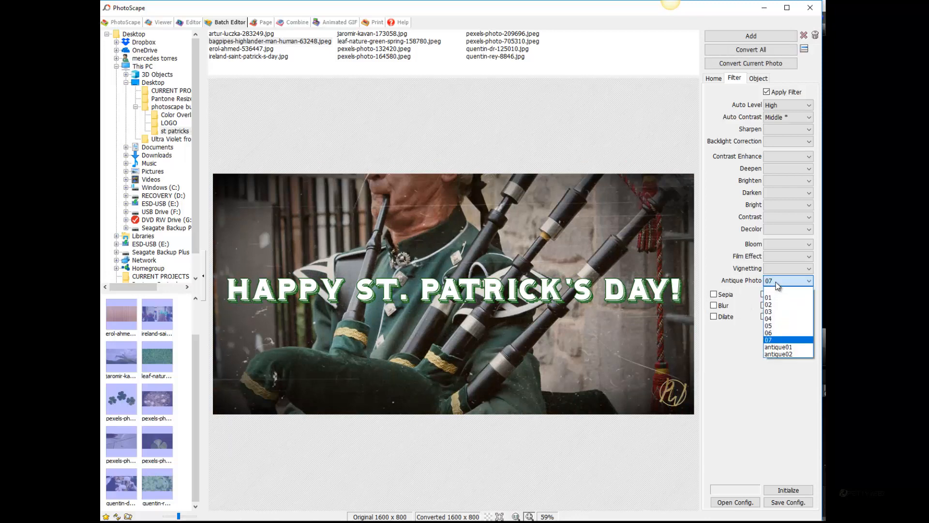
click(780, 292)
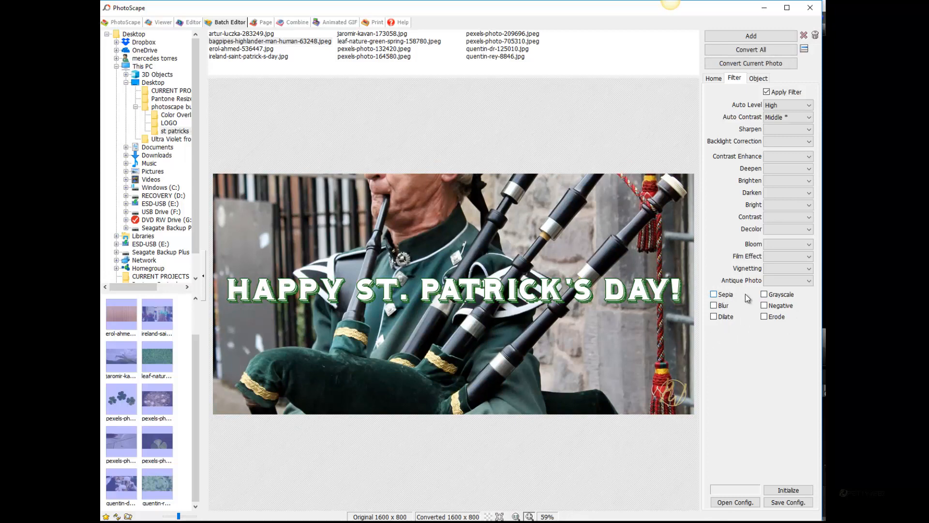
Step: Turn the green overlay in Photo 2 back on for the batch
click(713, 306)
click(757, 78)
click(713, 115)
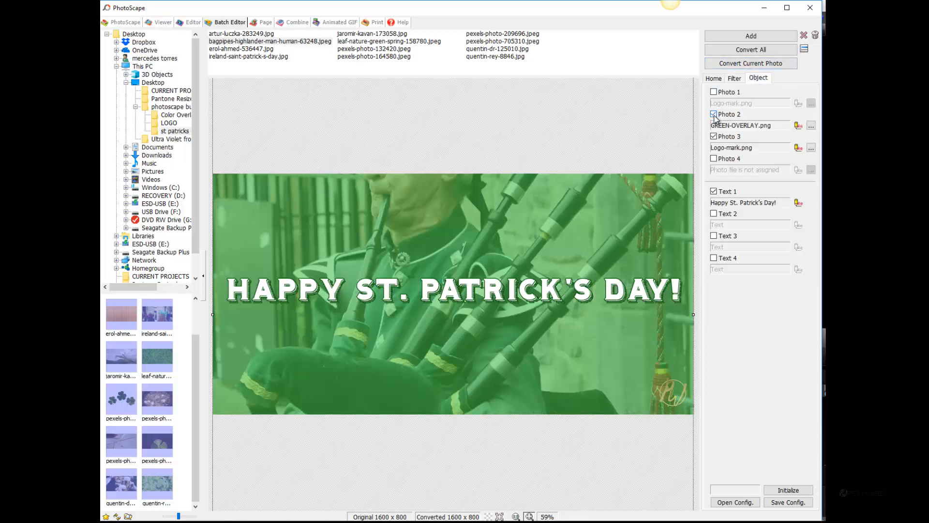
Step: Try the Curl Border 05 and Film 02 frames around the photo, and return the frame setting to No Frame
click(715, 79)
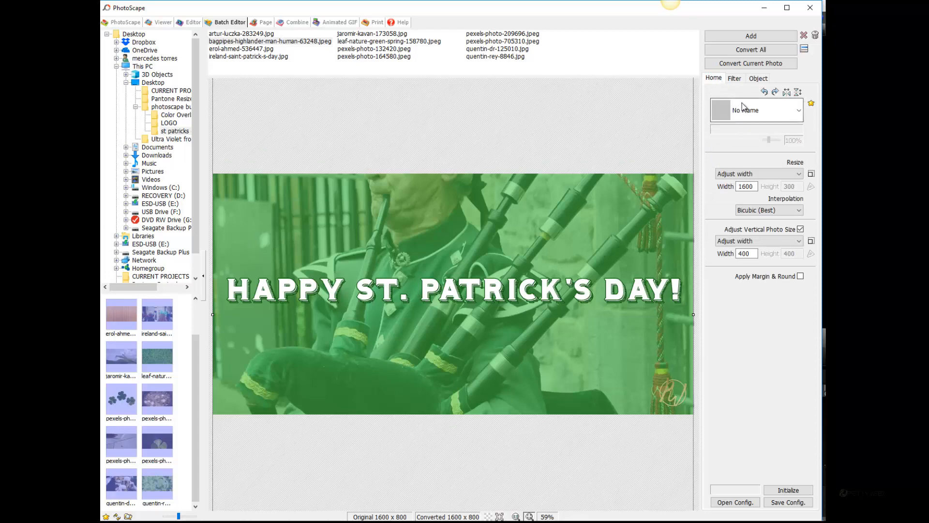
click(765, 111)
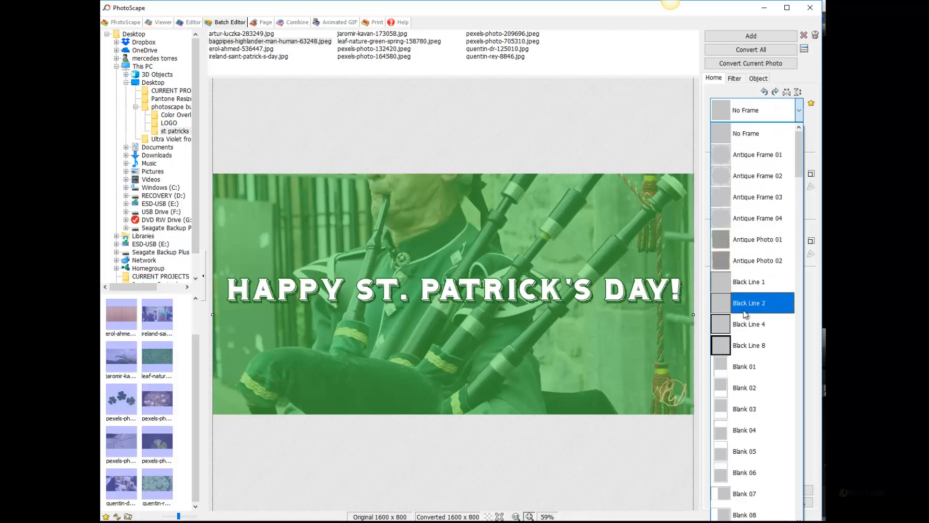
drag(801, 166, 796, 276)
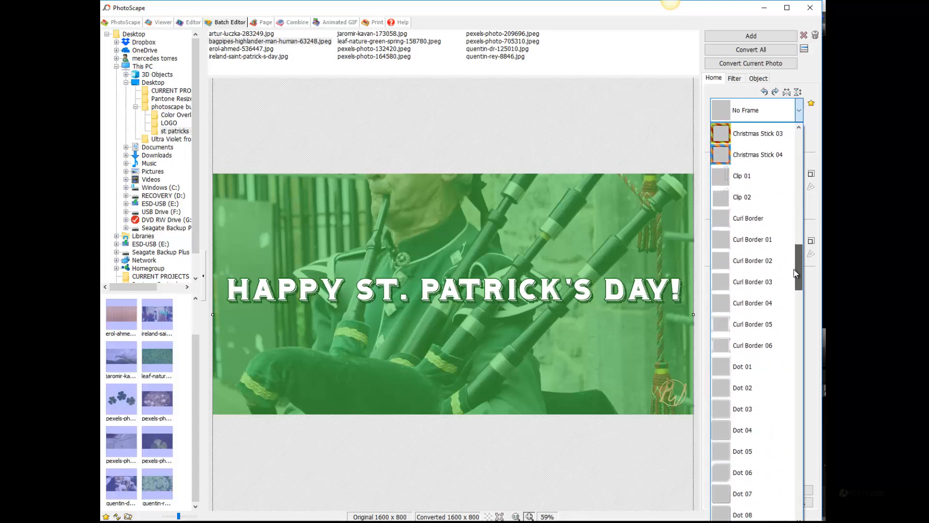
click(757, 325)
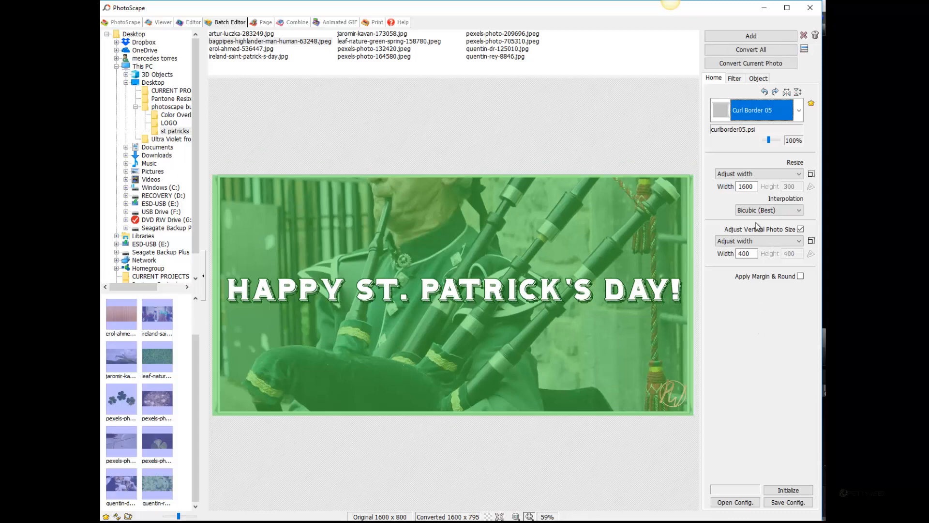
click(758, 110)
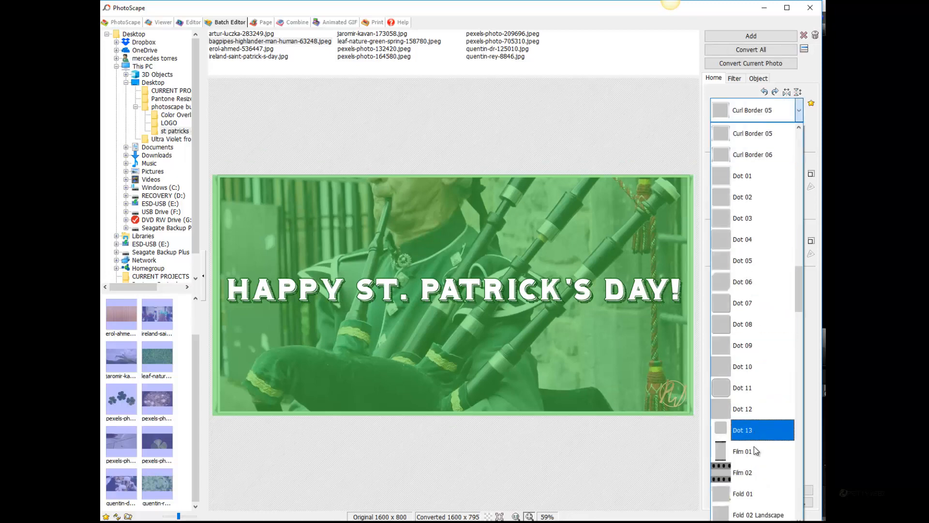
click(756, 471)
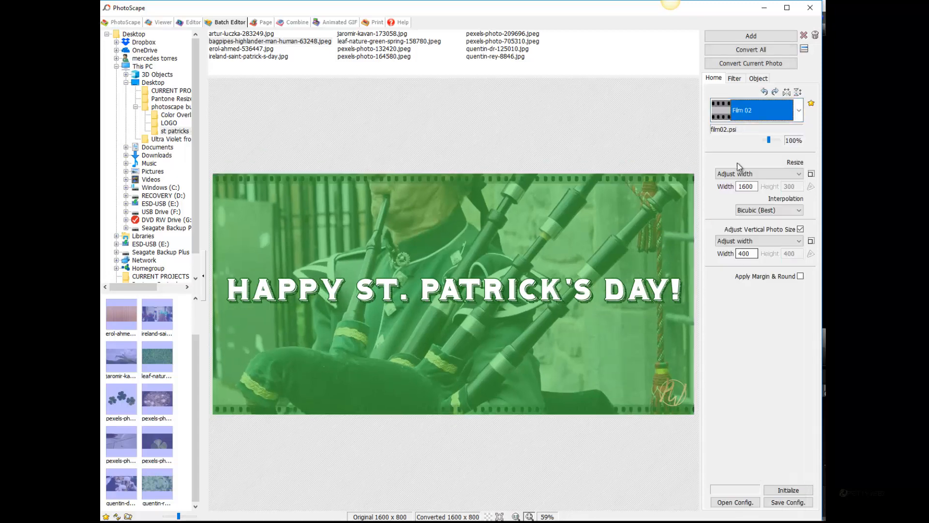
click(759, 106)
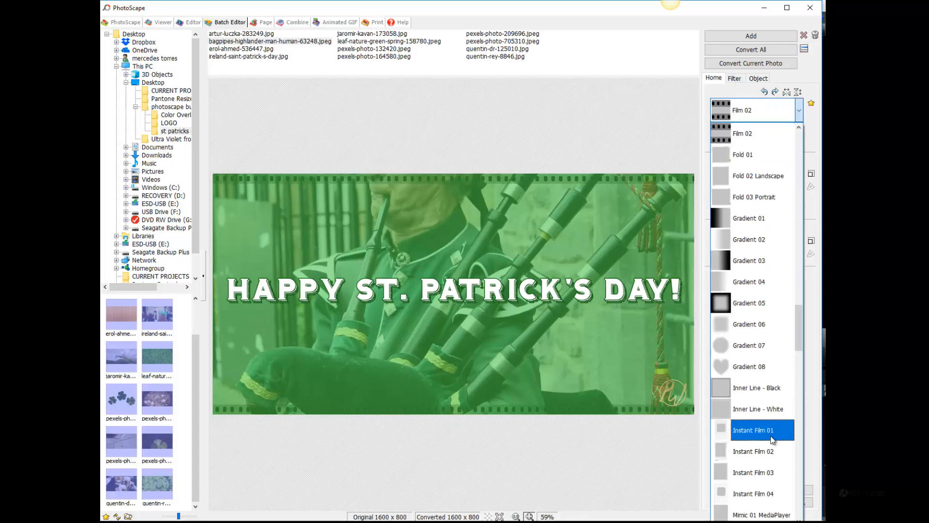
scroll(786, 153, up, 8)
scroll(786, 153, up, 5)
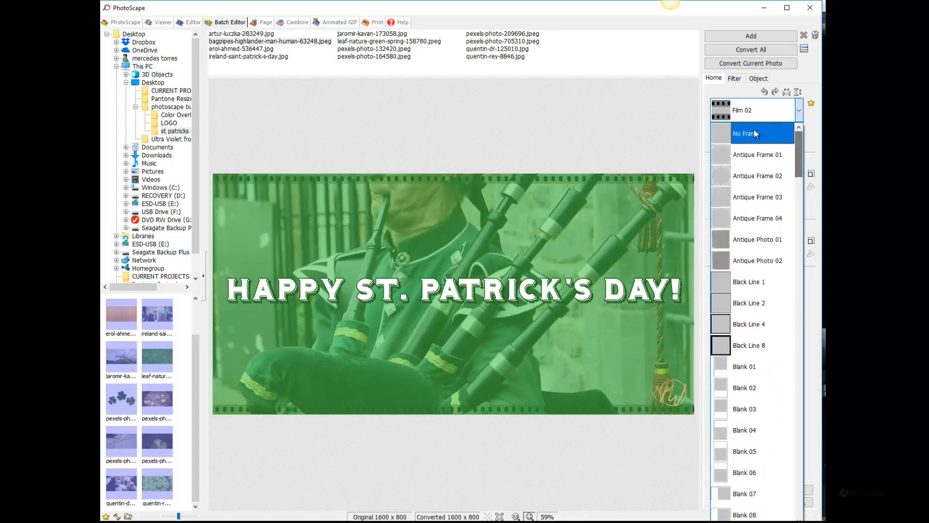
click(755, 132)
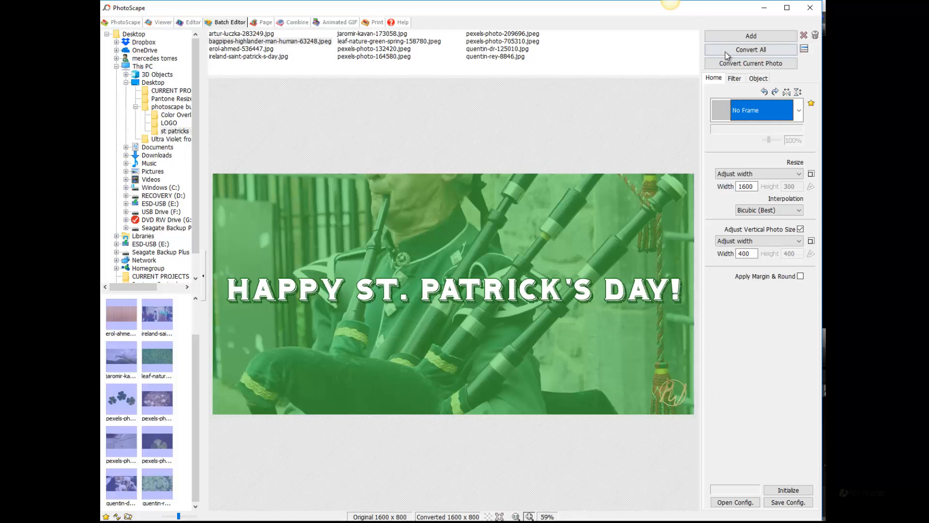
Step: Start converting all the photos and set the new file name prefix to "edit"
click(755, 50)
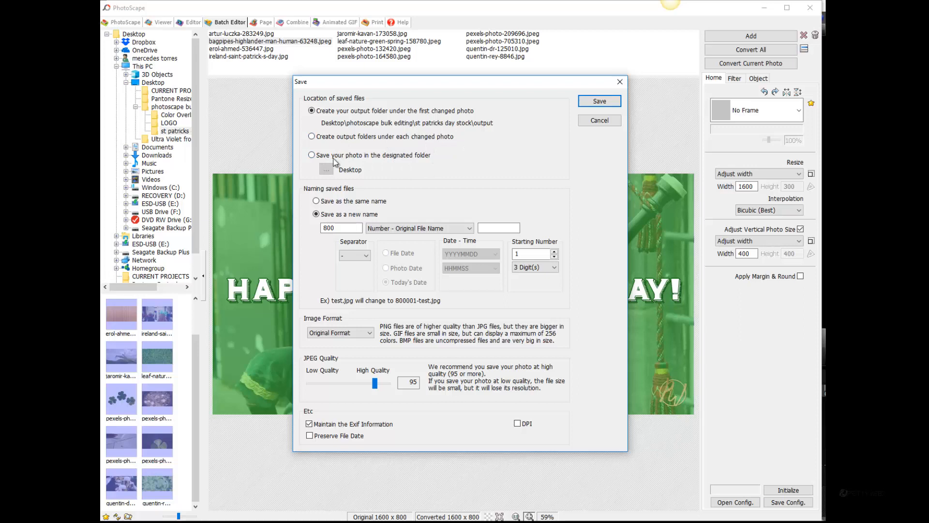
double_click(329, 228)
key(BackSpace)
text(edit)
Step: Try PNG as the image format, return it to Original Format, and save the converted batch to the output folder
click(371, 334)
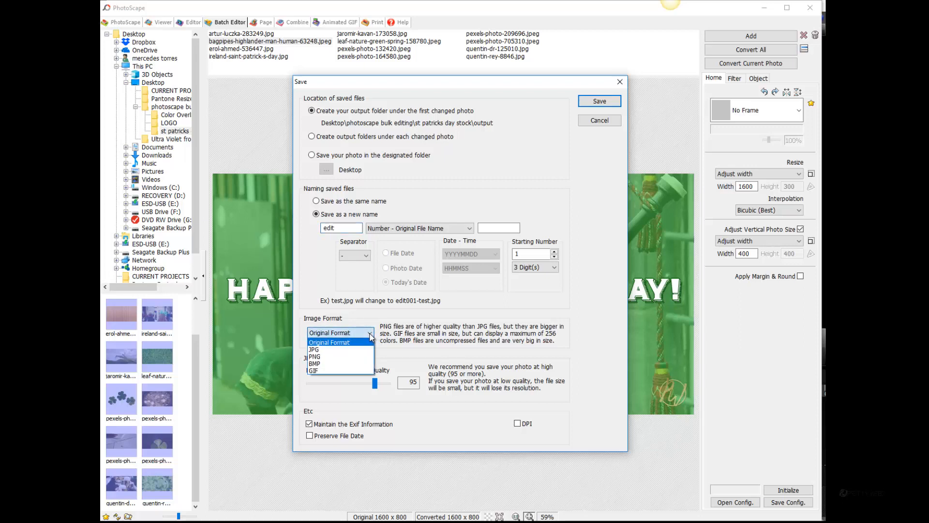
click(360, 357)
click(341, 333)
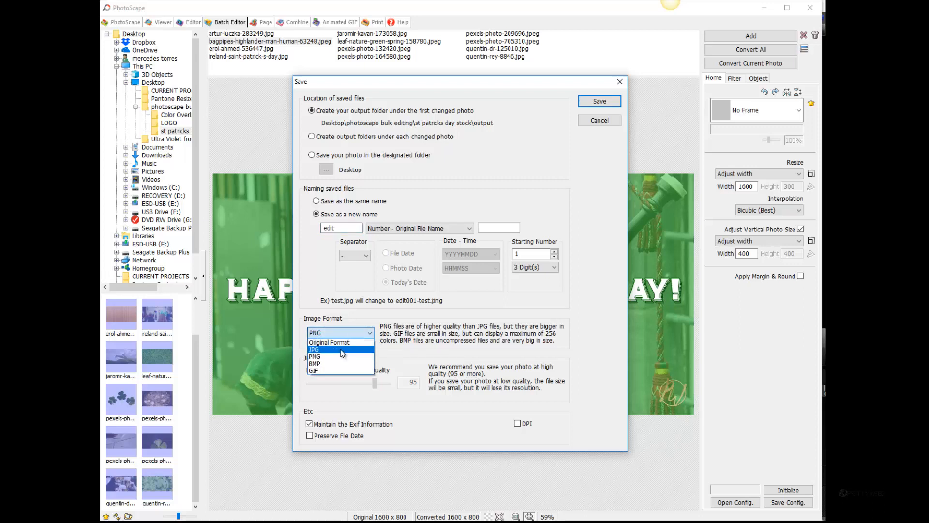
click(341, 342)
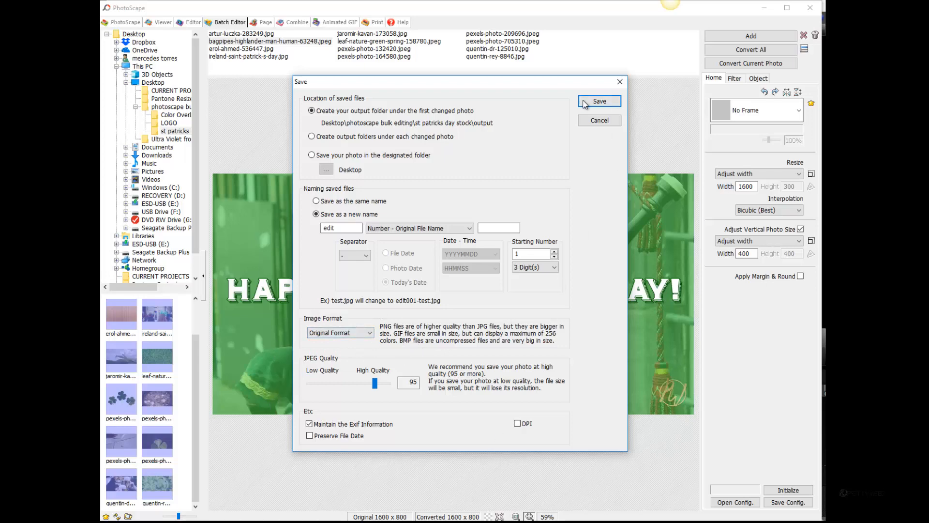
click(599, 101)
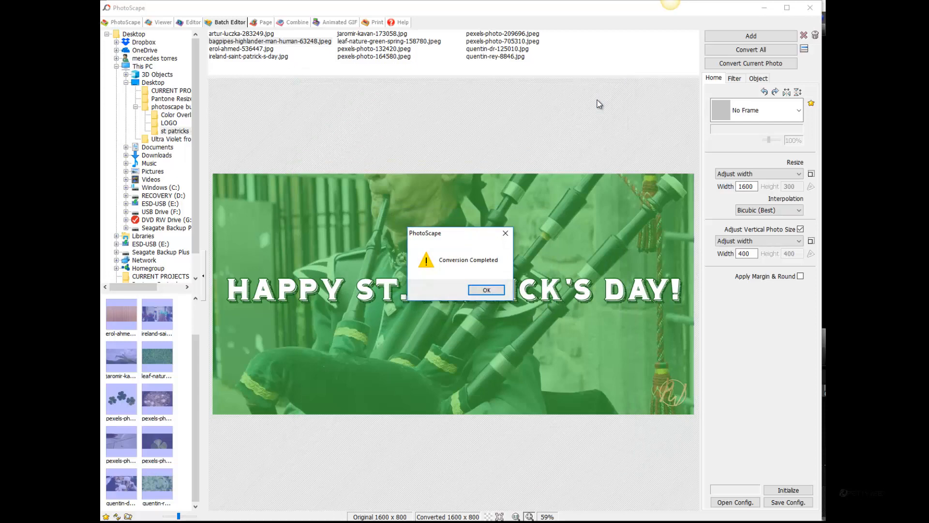
click(493, 292)
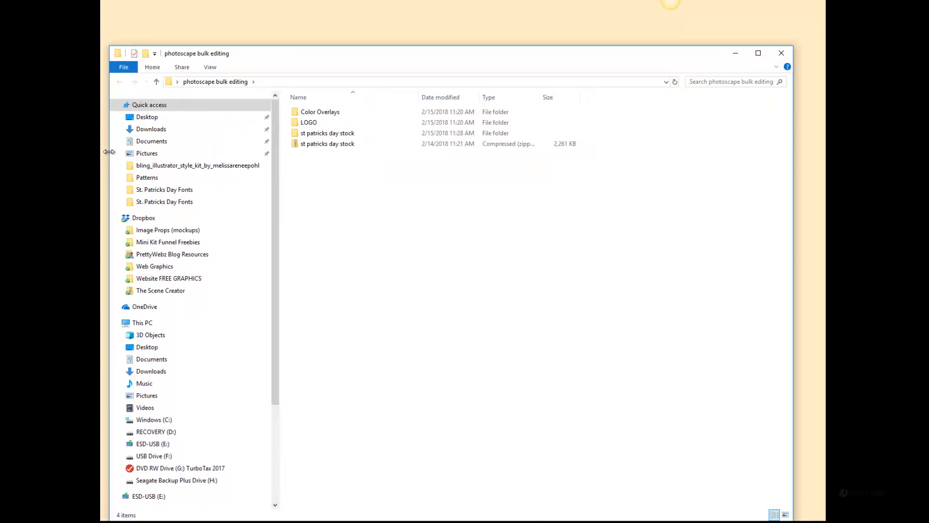
Step: In File Explorer, open the output folder inside "st patricks day stock" and view the converted photos as extra large icons
double_click(317, 133)
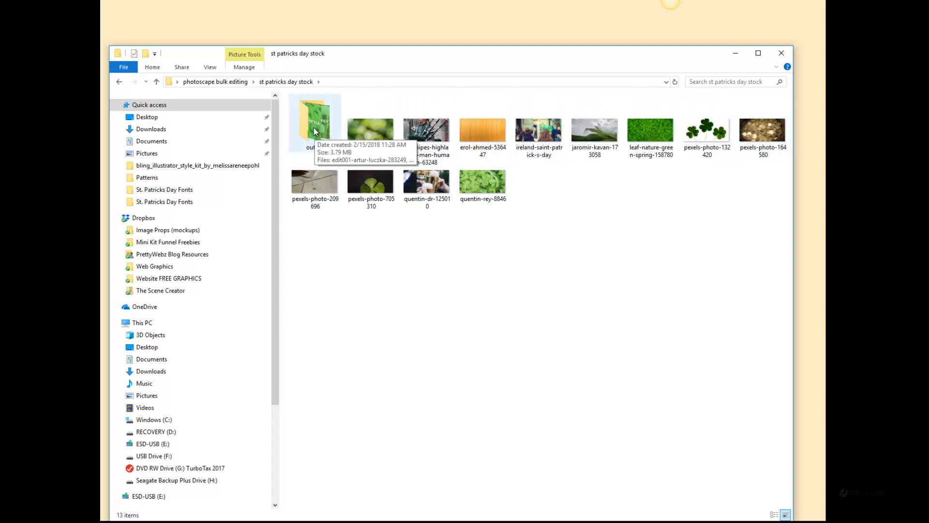
double_click(310, 142)
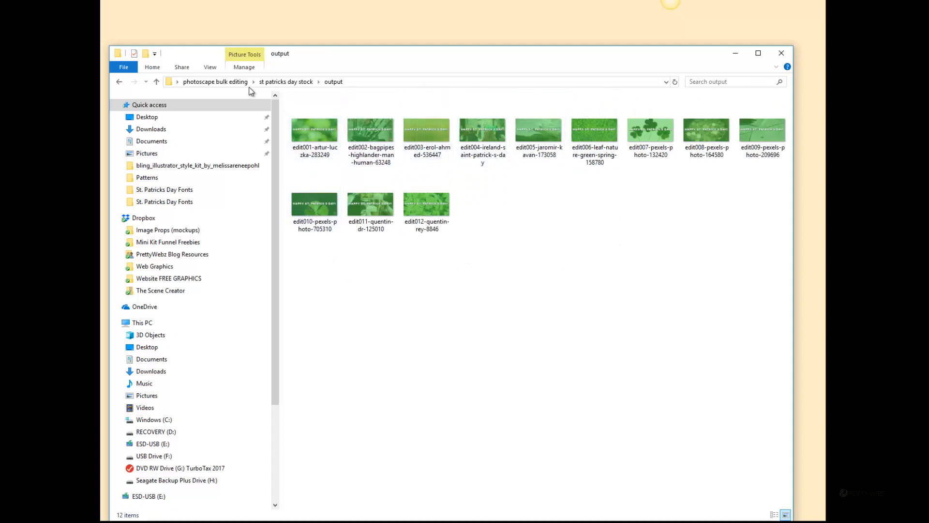
click(216, 69)
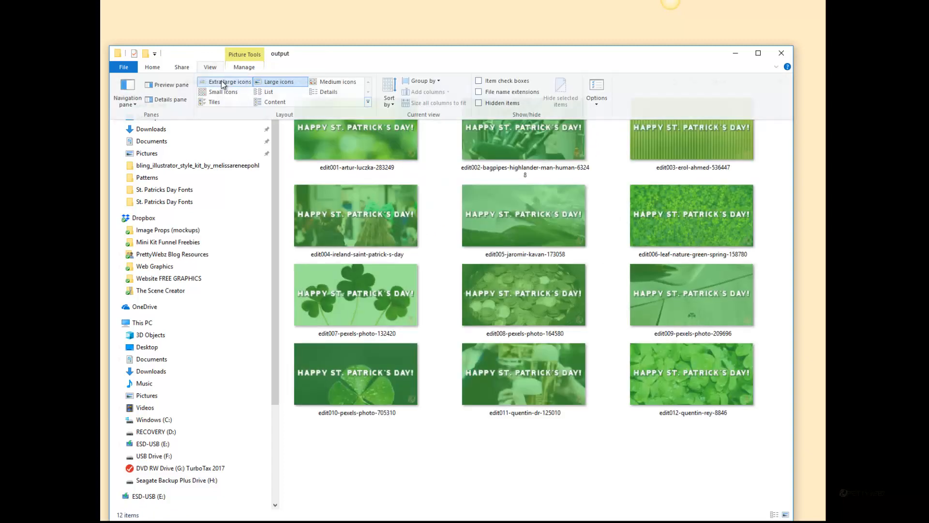
click(269, 79)
drag(470, 46, 474, 1)
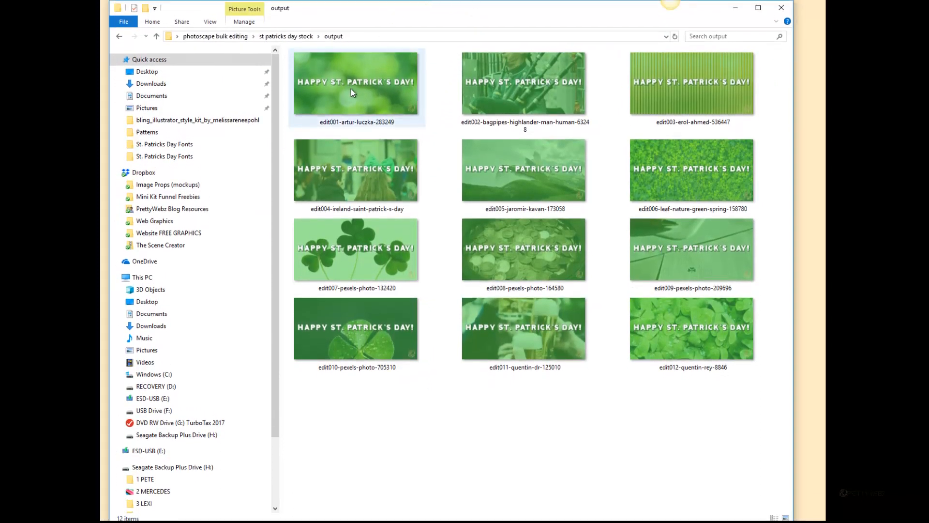